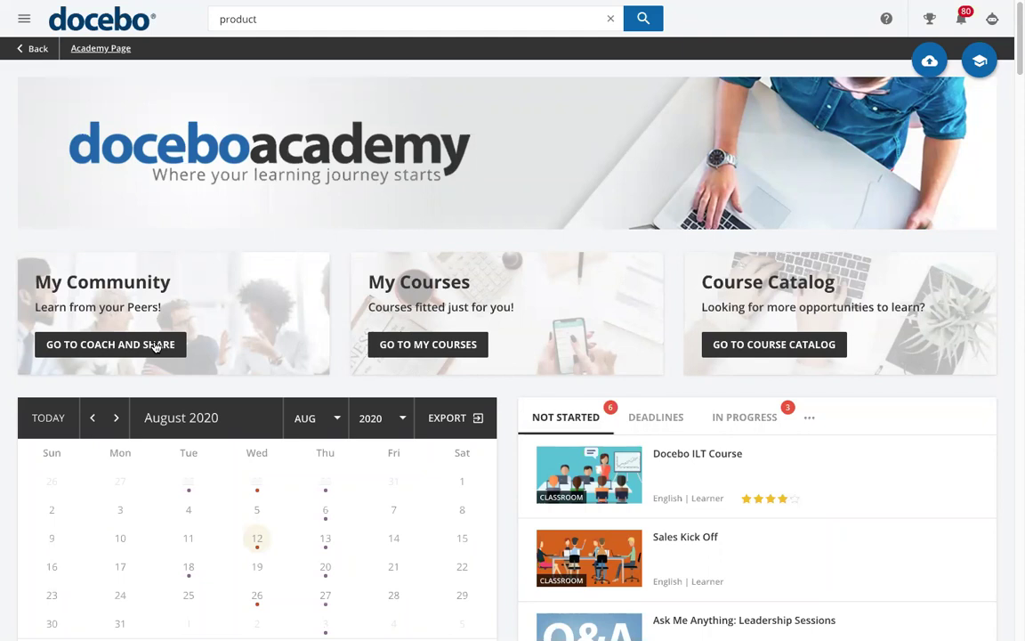
From All Channels, open the Documents channel to list its six documents and seven experts
left_click(156, 346)
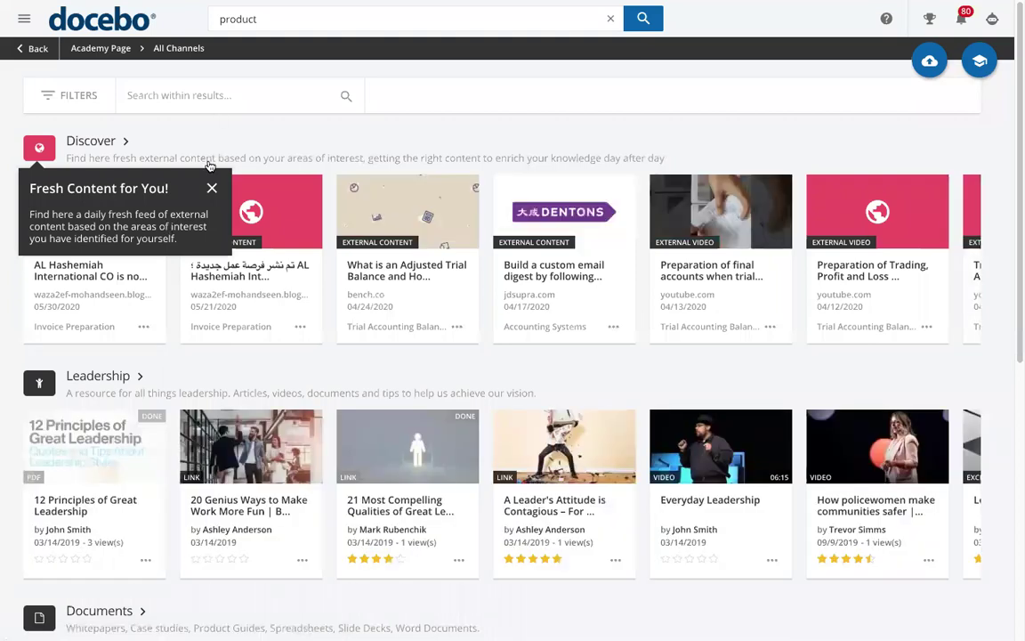
left_click(212, 188)
scroll(412, 326, "down", 1)
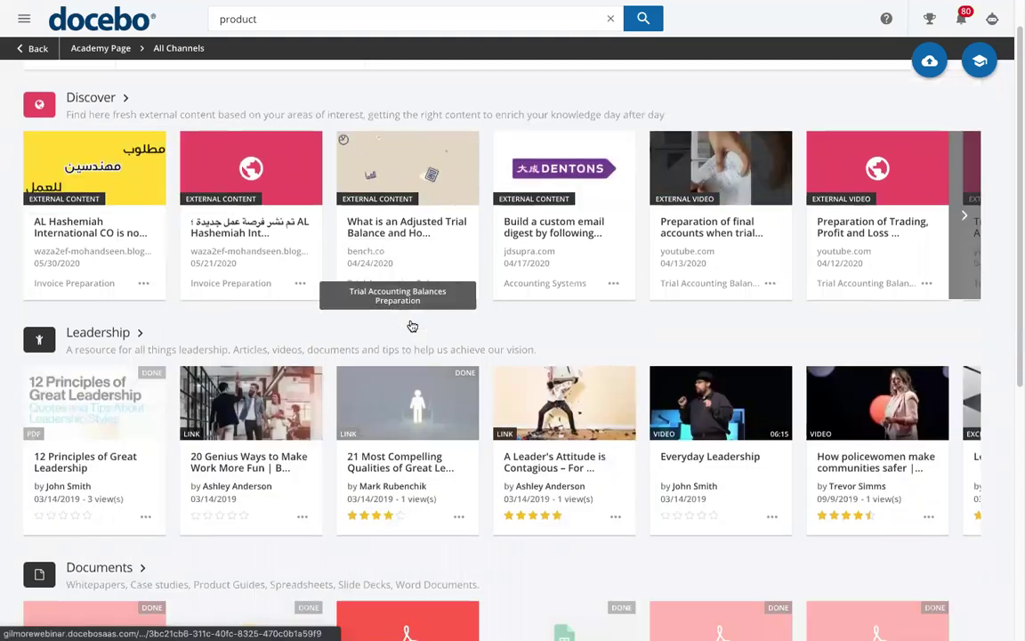
scroll(411, 326, "down", 5)
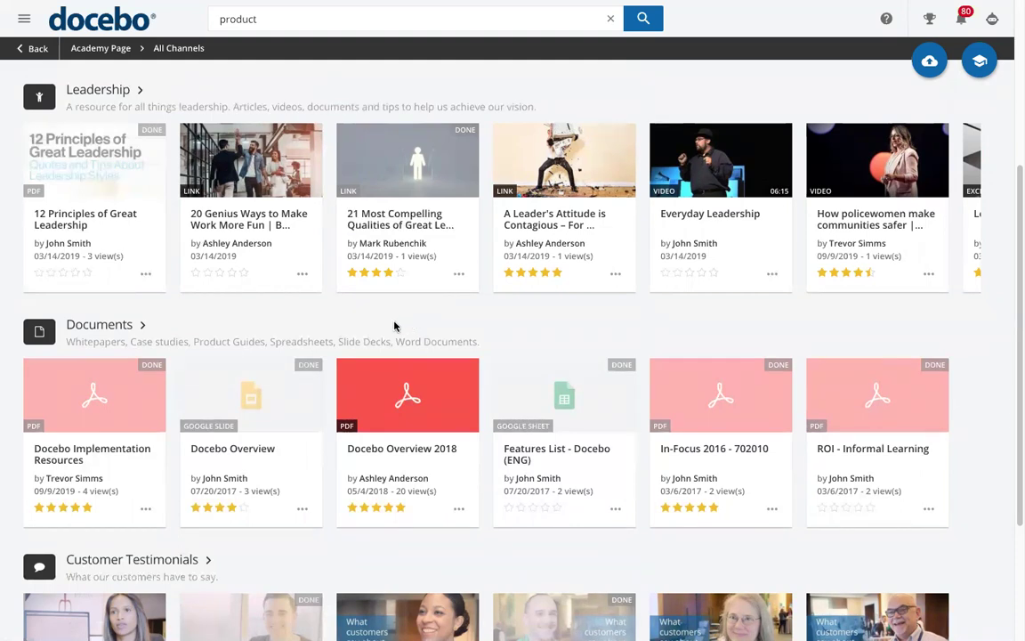
left_click(94, 330)
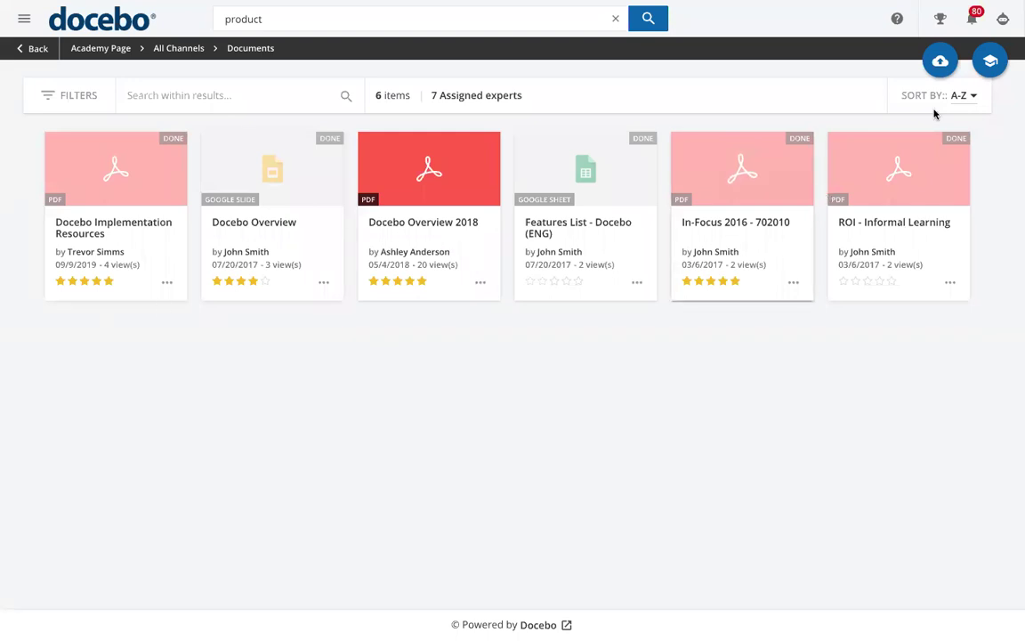
left_click(940, 62)
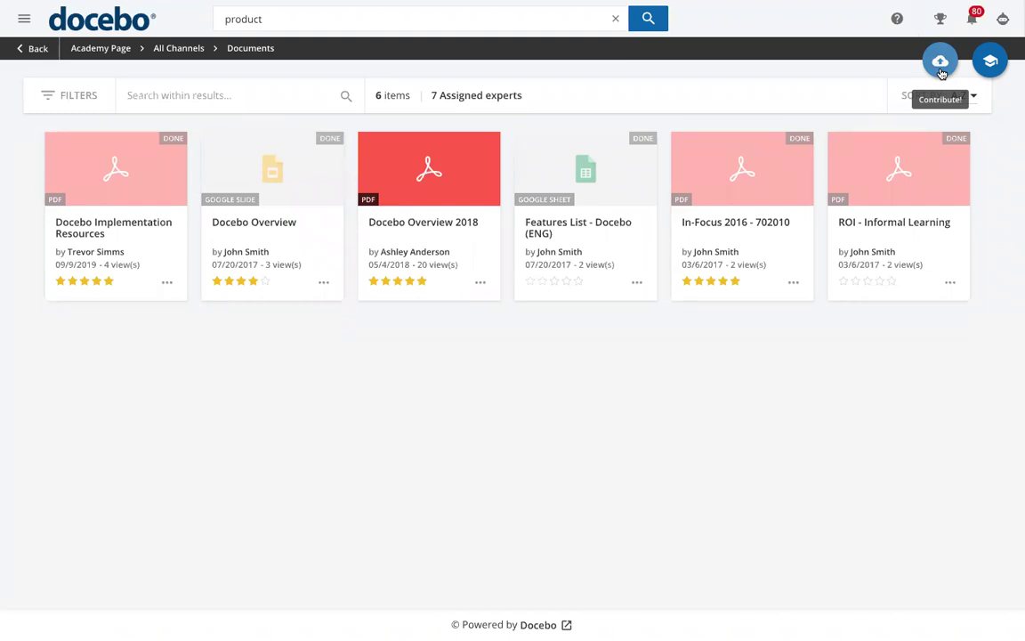
Open the Contribute upload page showing three completed uploads waiting to be finalized
left_click(940, 73)
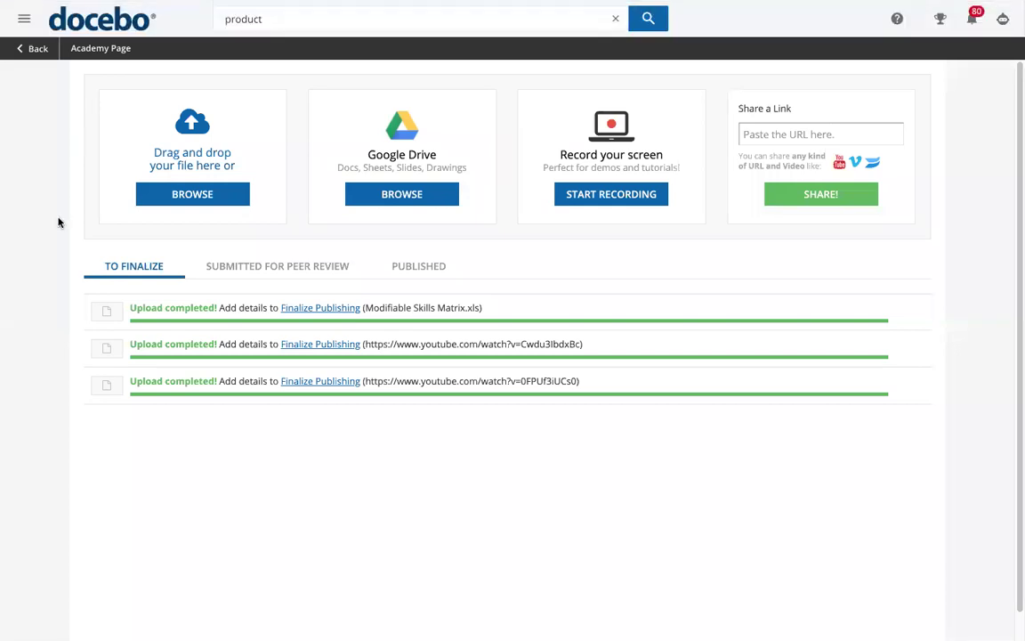
Sign out, then sign in with the admin username and password to reach the Admin Dashboard
left_click(24, 17)
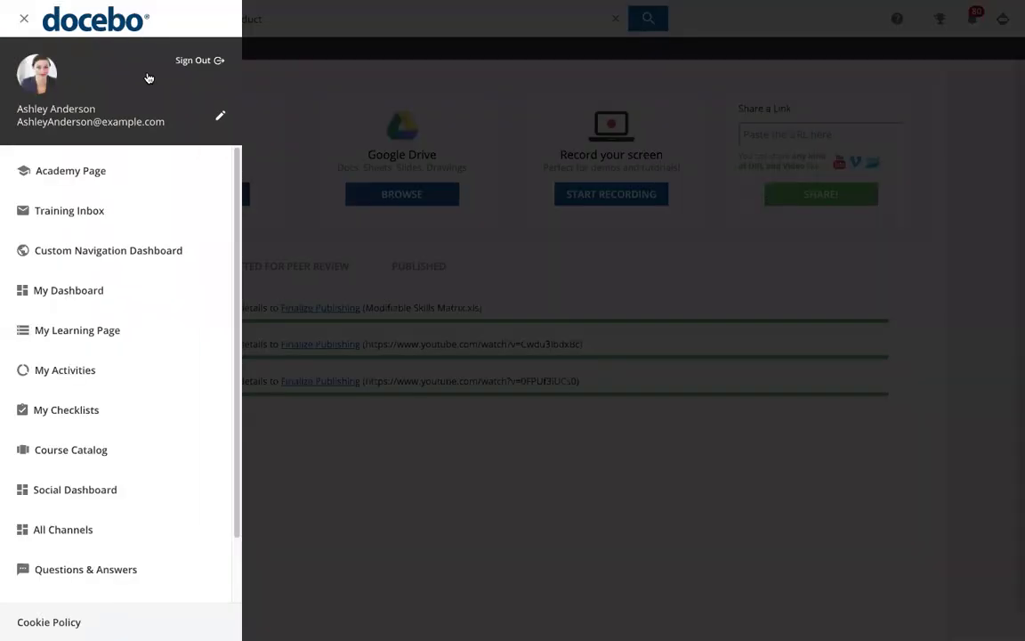
left_click(192, 66)
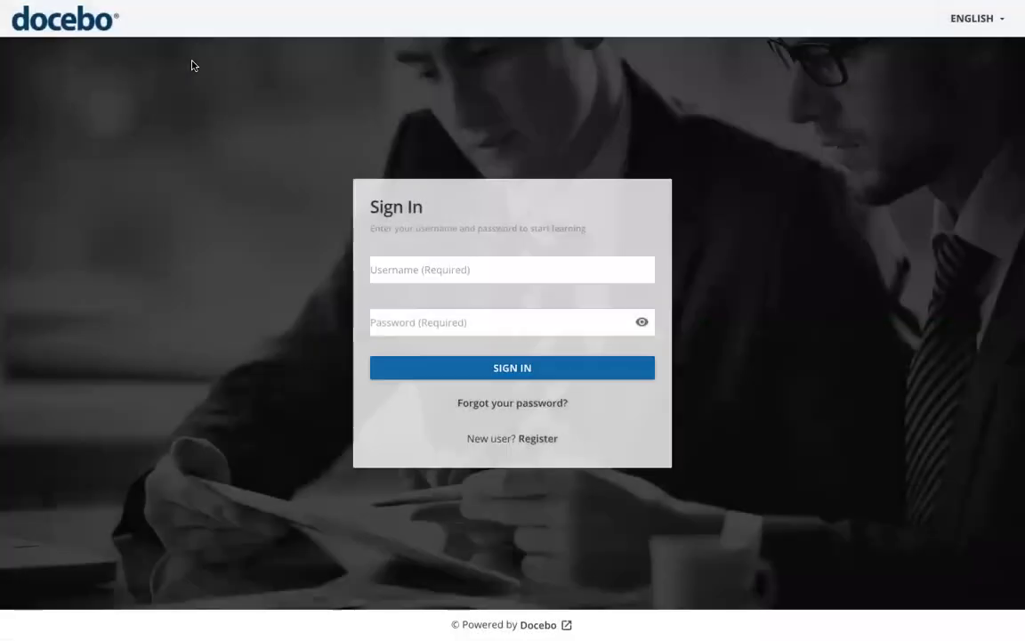
left_click(420, 272)
type("admin")
key("Tab")
type("*******")
key("Return")
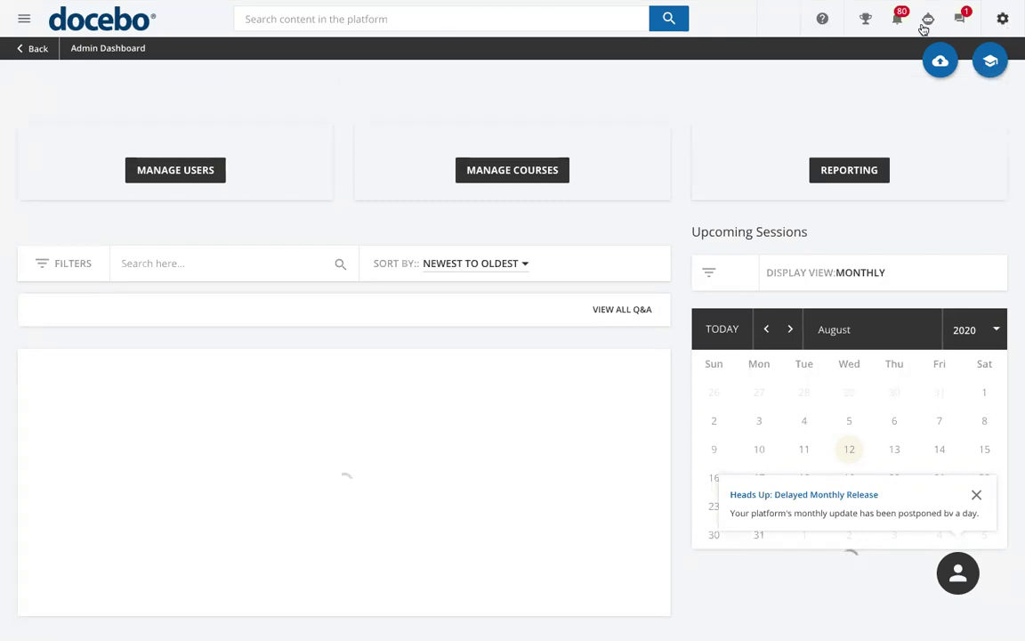
Go to Reports from the Admin Menu, declining Discover New Content and dismissing the tips and notice
left_click(1005, 22)
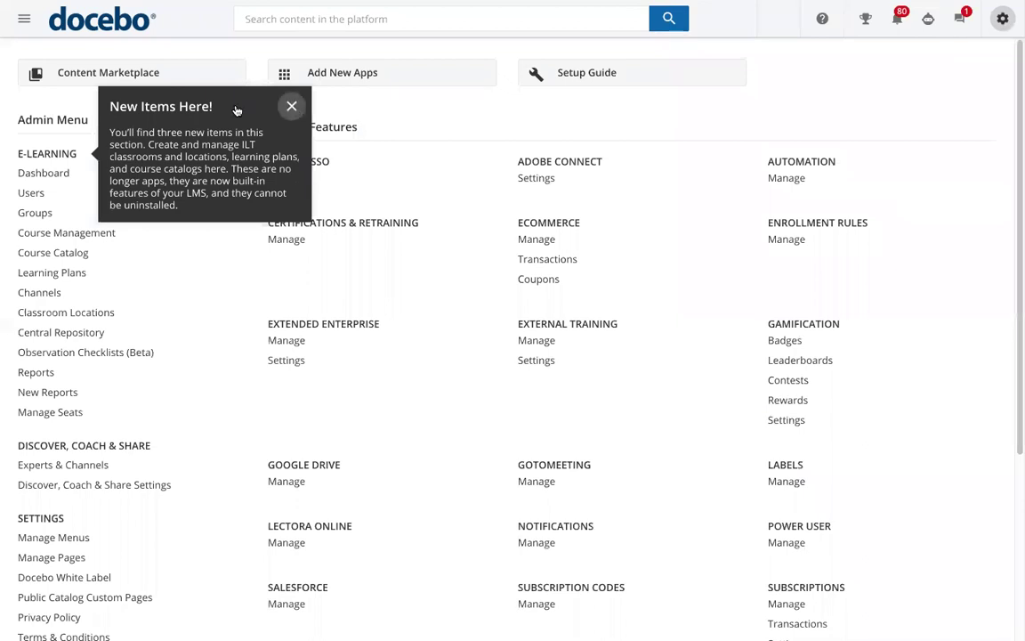
left_click(291, 106)
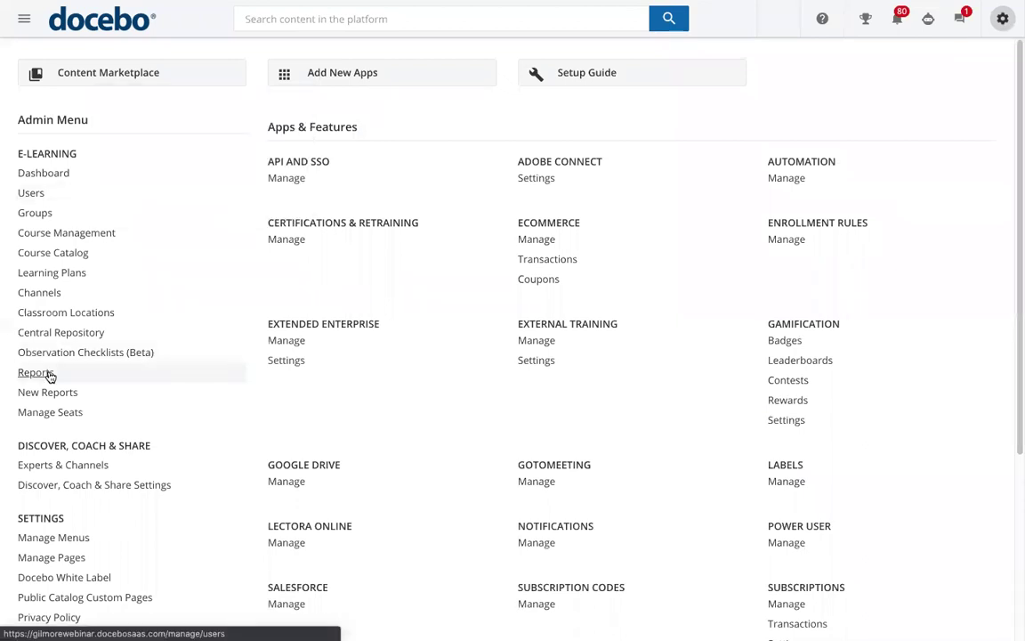
left_click(48, 373)
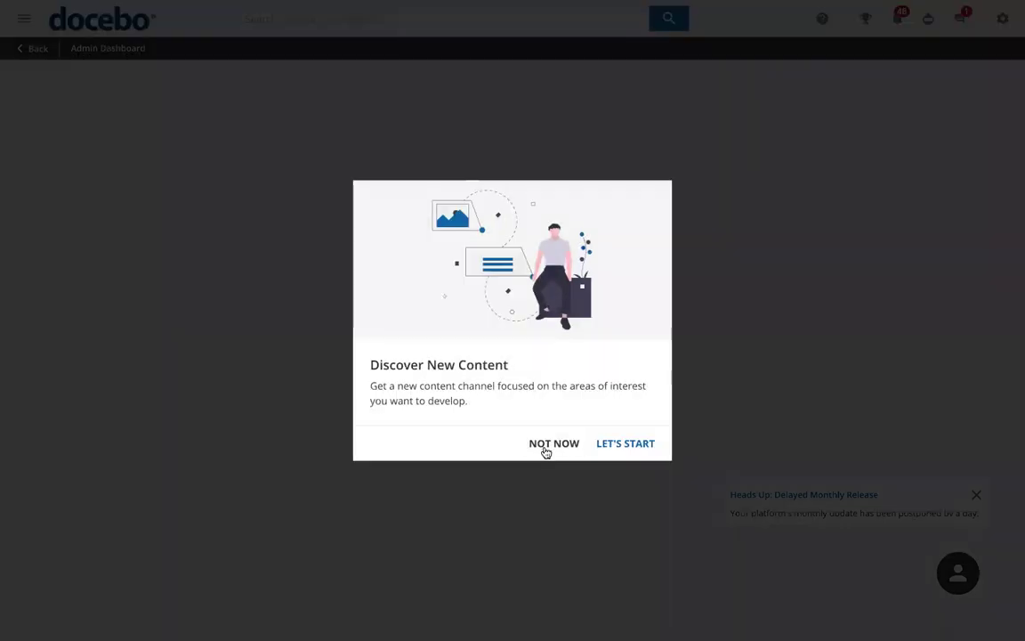
left_click(548, 447)
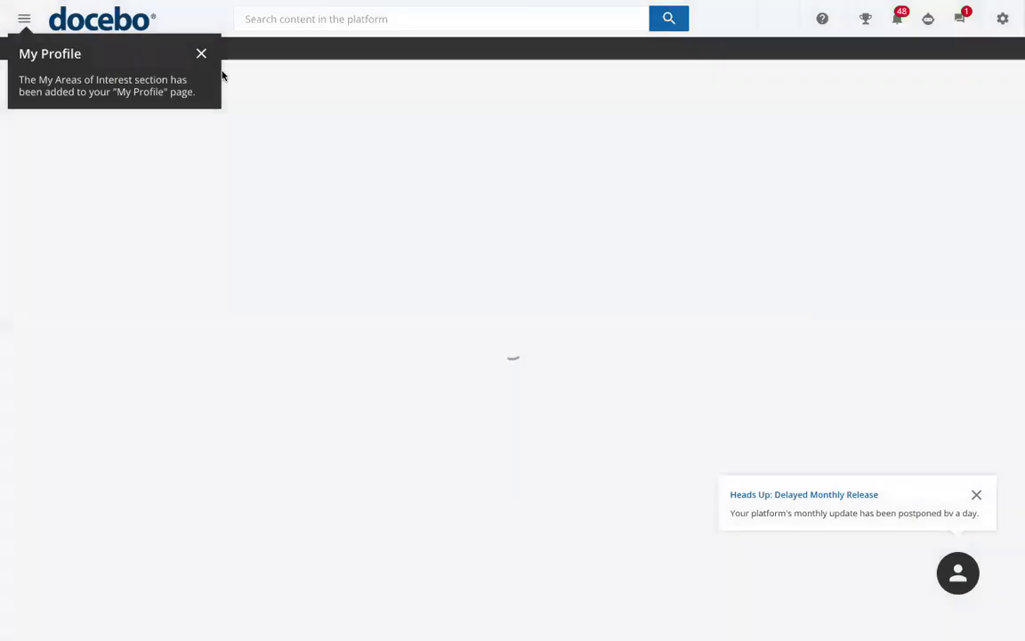
left_click(202, 54)
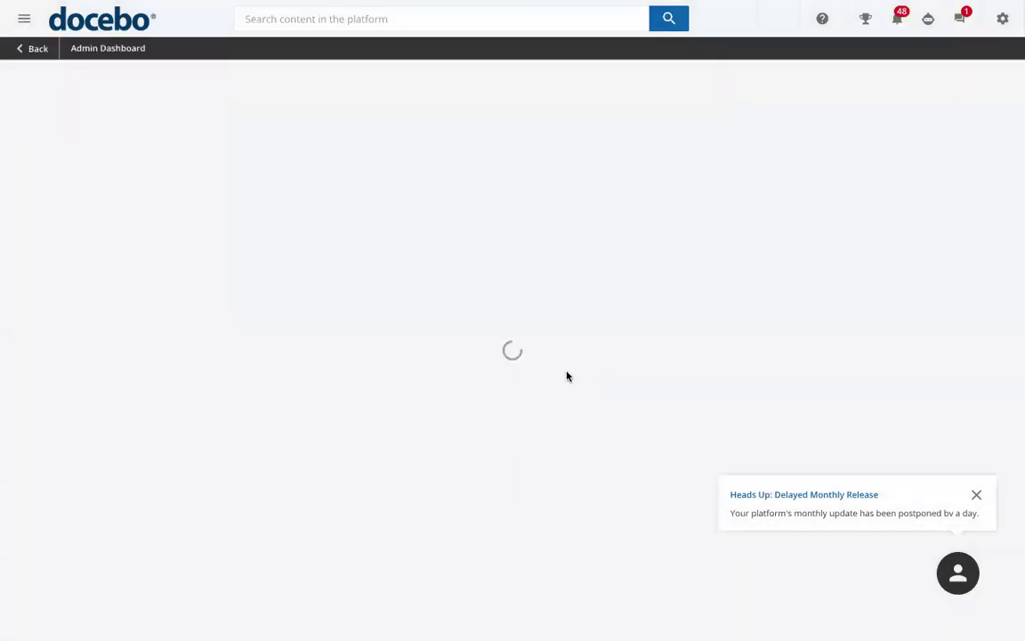
left_click(978, 496)
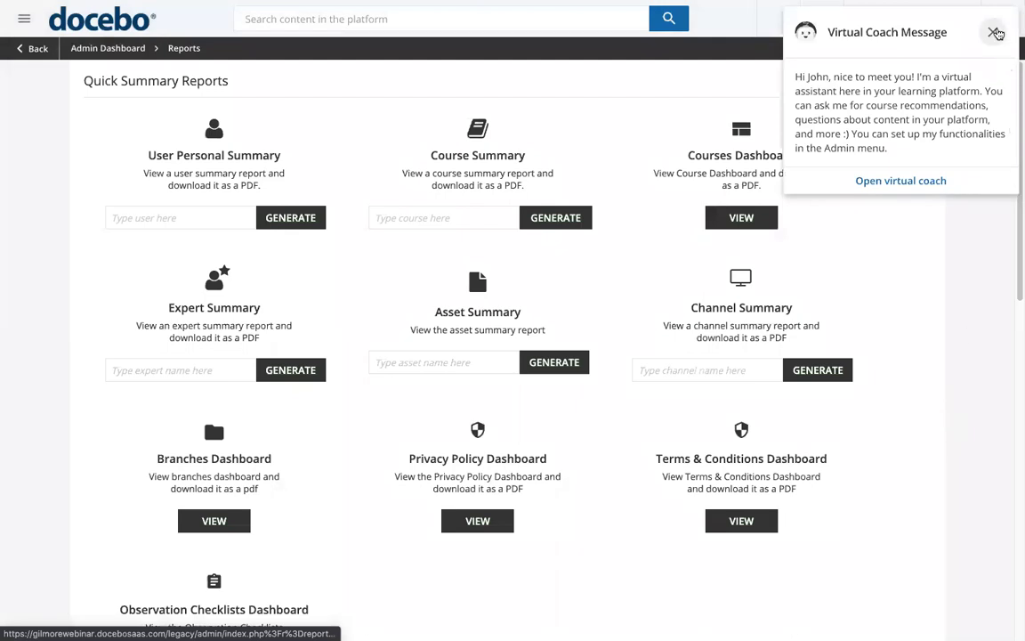
left_click(992, 32)
scroll(902, 405, "down", 1)
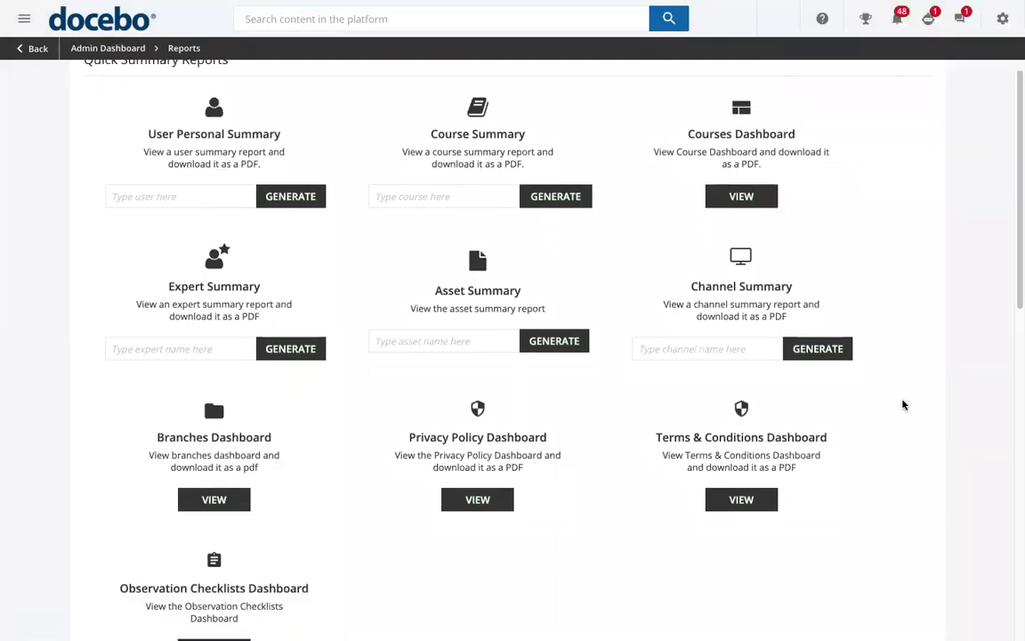
scroll(902, 404, "down", 1)
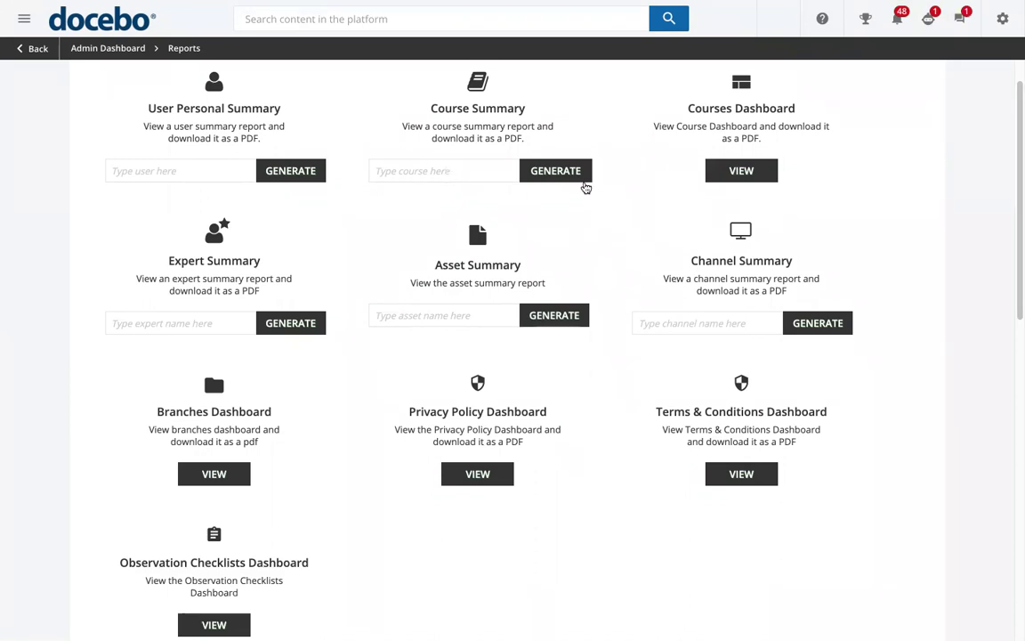
left_click(411, 174)
type("Docebo Elearning Course")
left_click(485, 228)
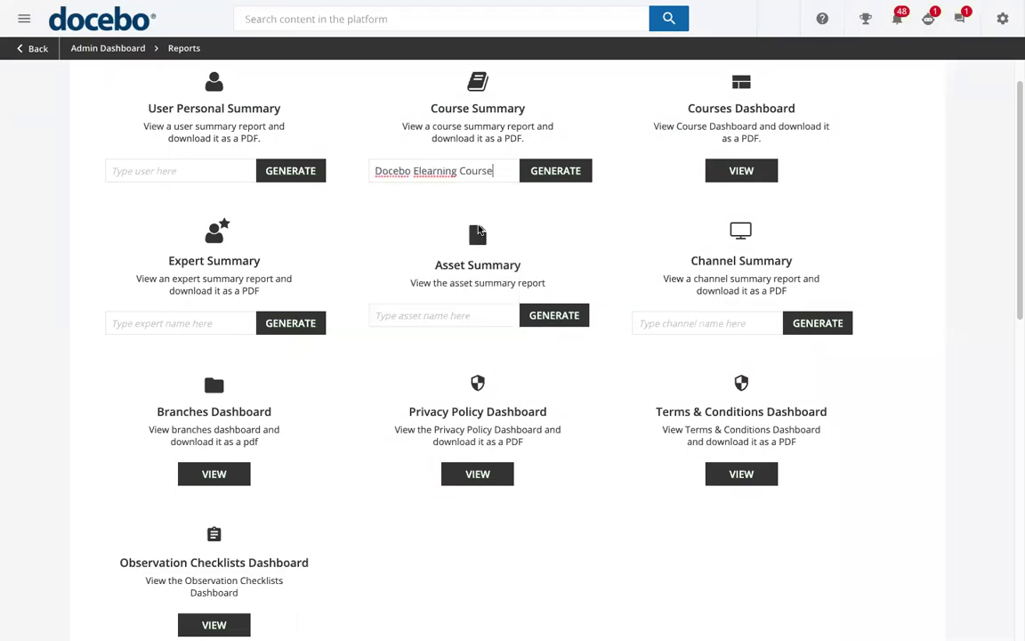
left_click(566, 181)
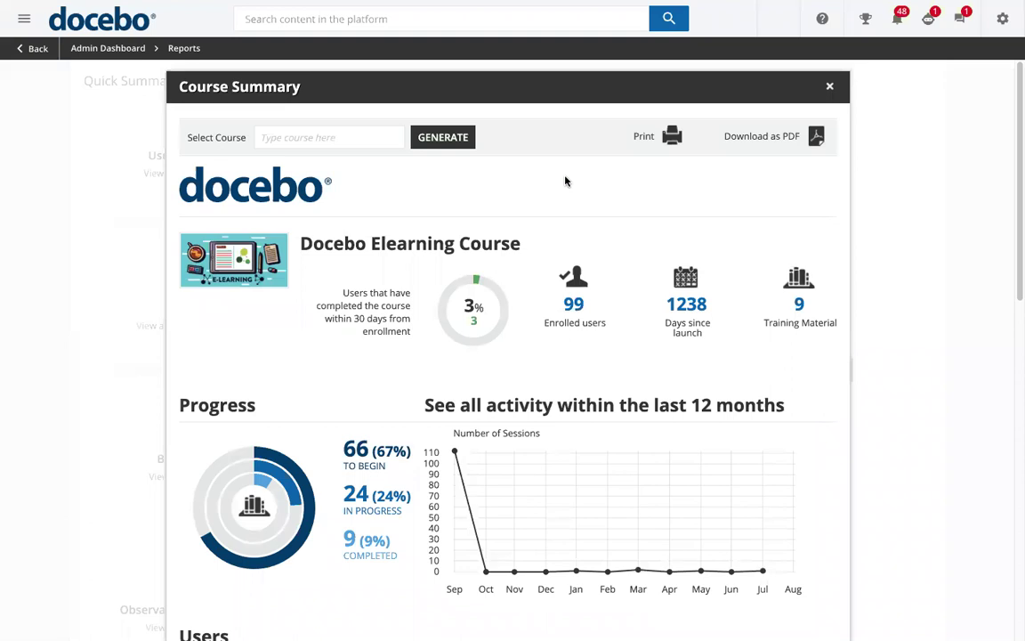
scroll(565, 181, "down", 3)
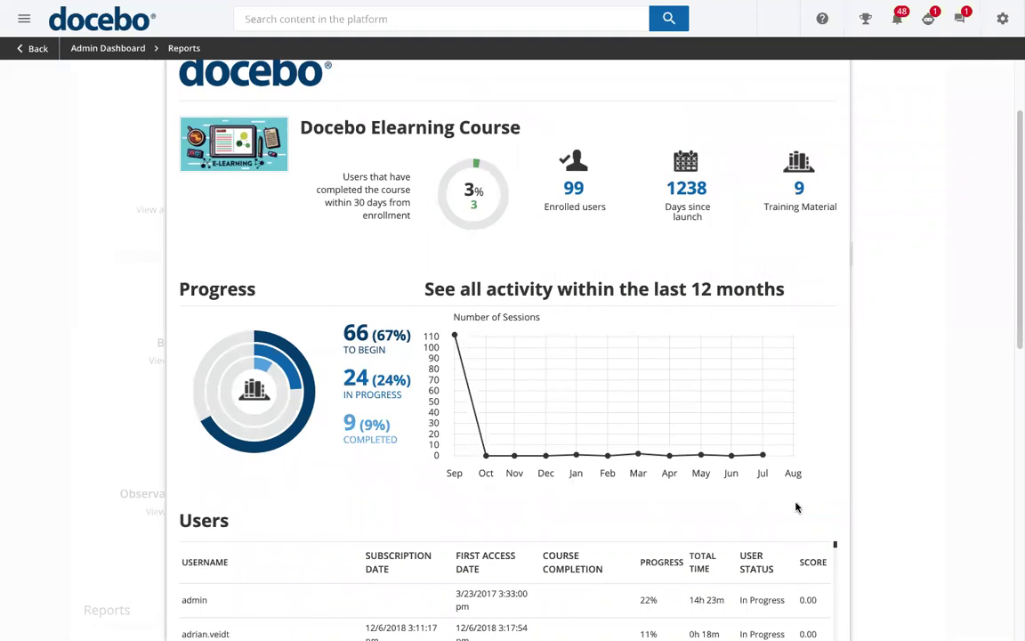
scroll(826, 508, "down", 3)
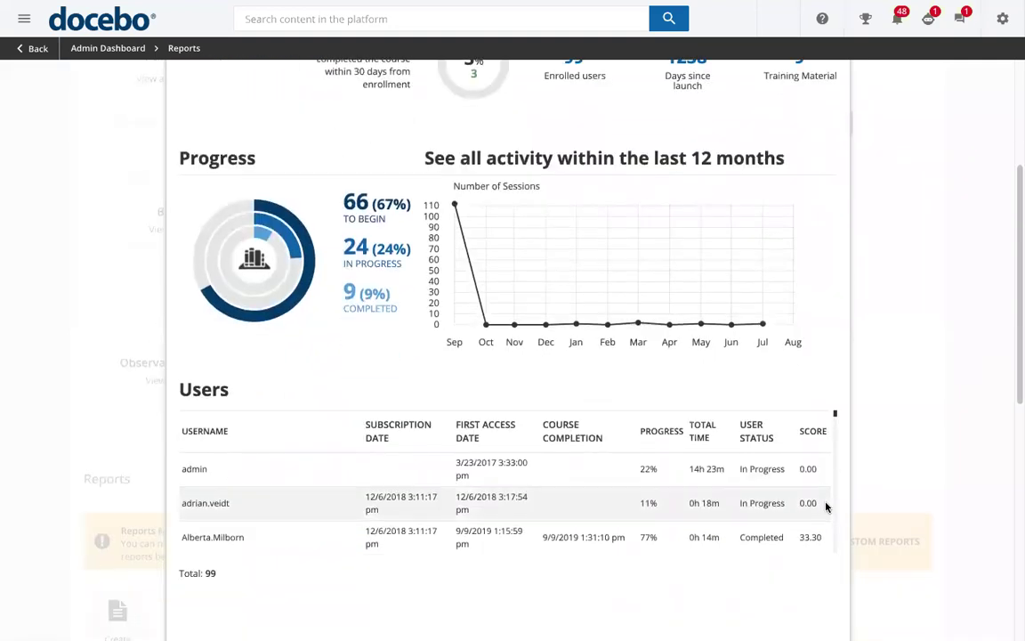
scroll(825, 507, "down", 1)
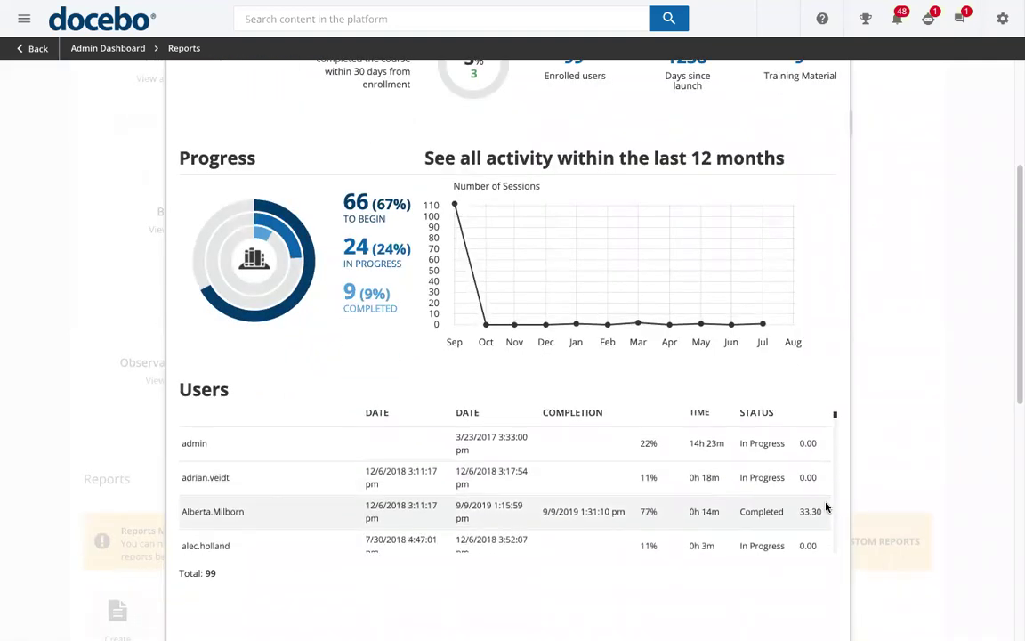
scroll(825, 507, "down", 1)
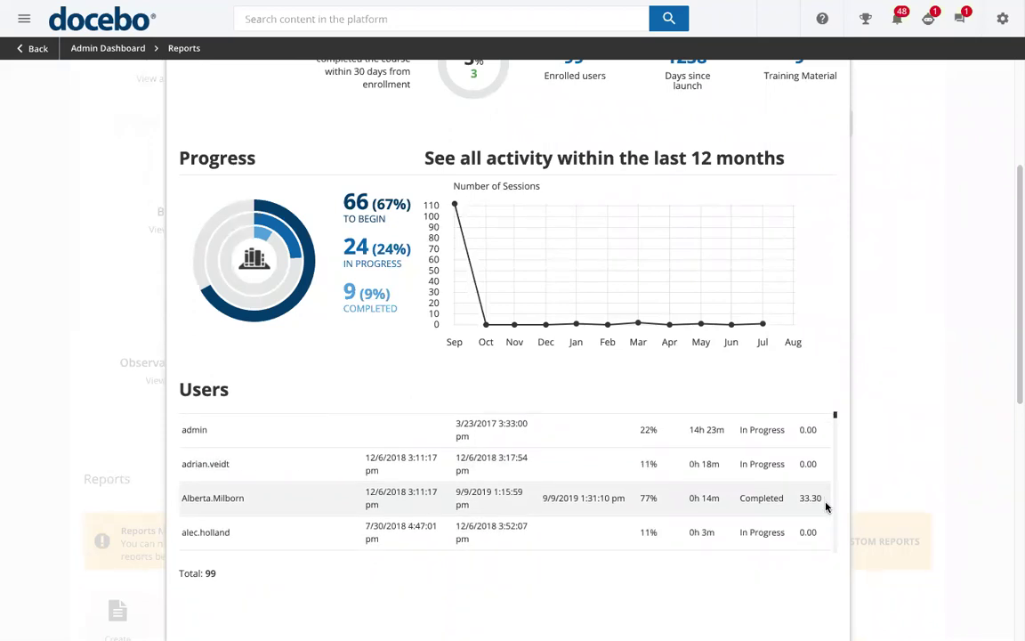
scroll(825, 507, "down", 1)
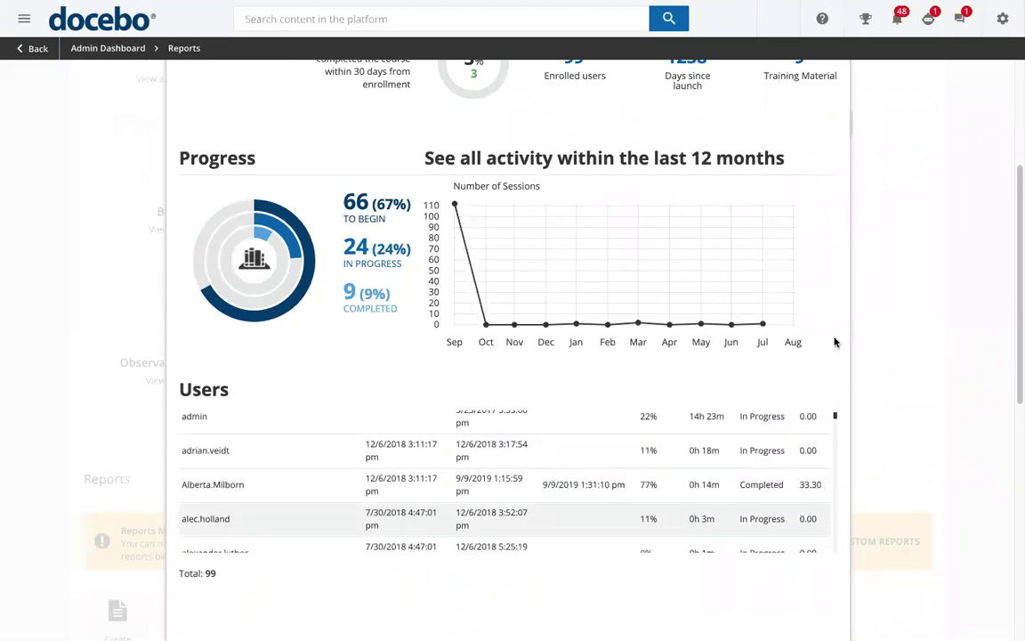
scroll(834, 322, "up", 3)
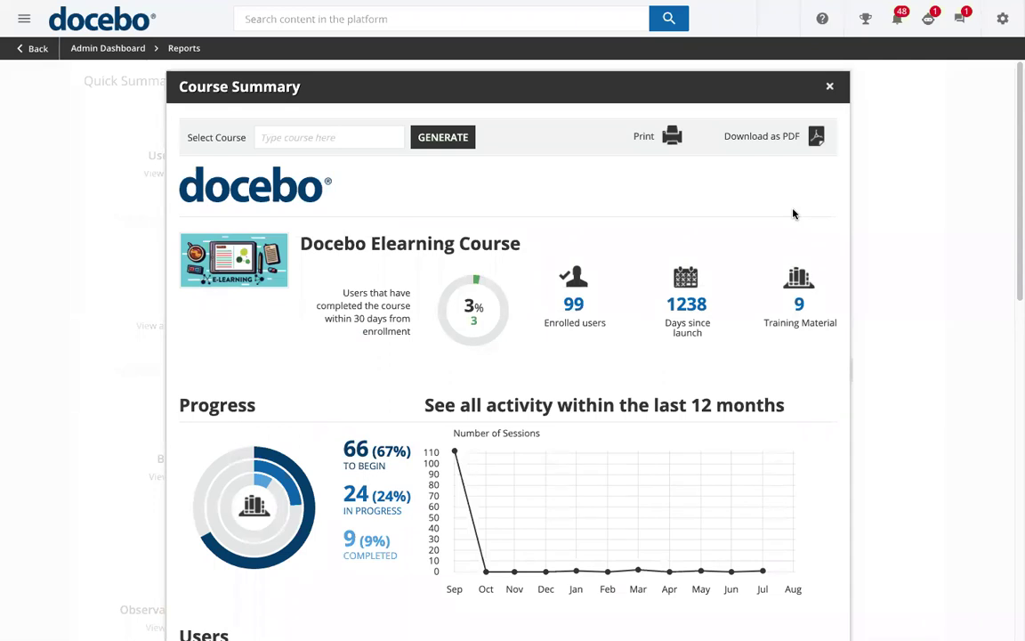
Close the Course Summary report and start a new Users - Courses custom report
left_click(830, 88)
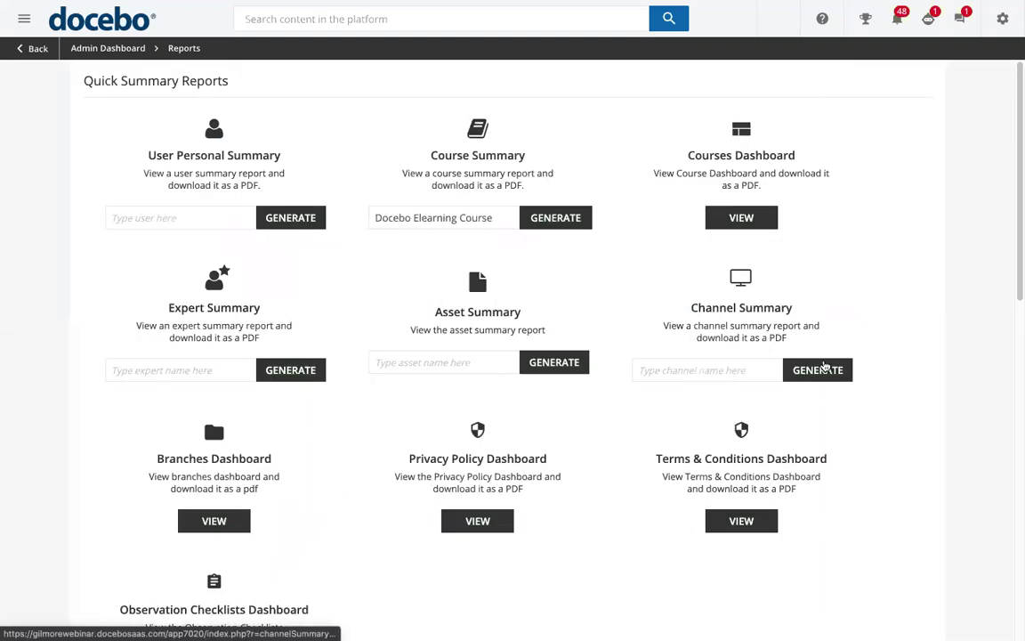
scroll(824, 367, "down", 2)
scroll(825, 365, "down", 3)
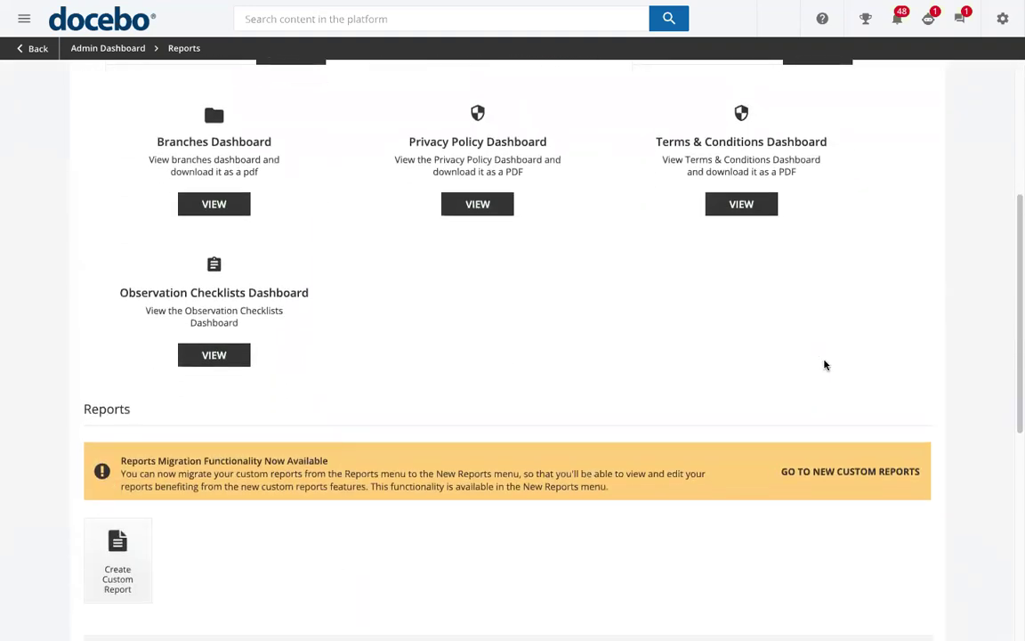
scroll(290, 489, "down", 1)
left_click(127, 492)
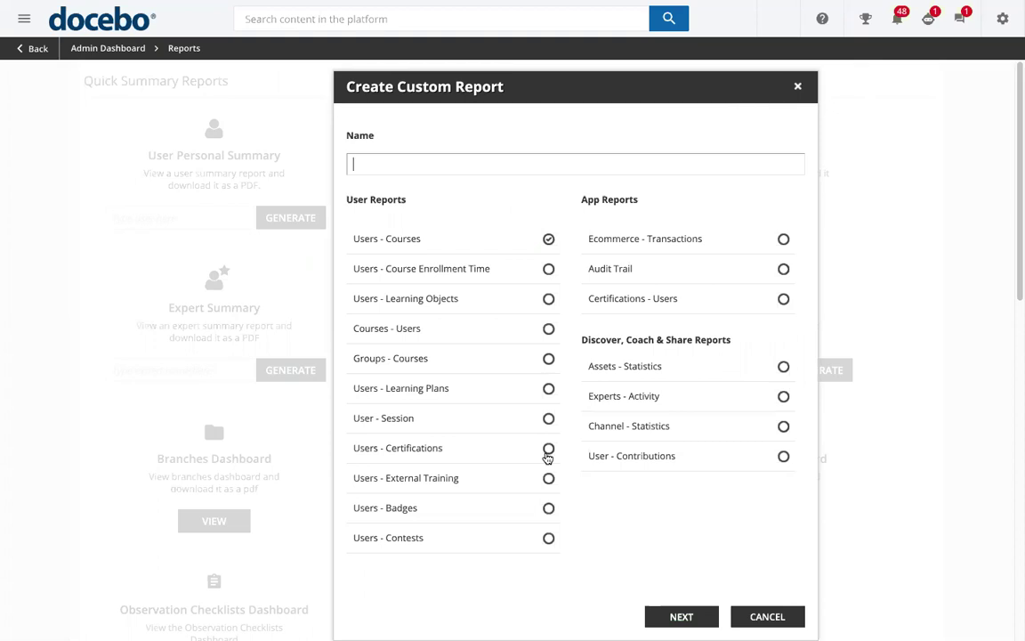
Name the custom report 'admin report' and include all 200 users
type("admin report")
scroll(674, 594, "down", 1)
left_click(680, 576)
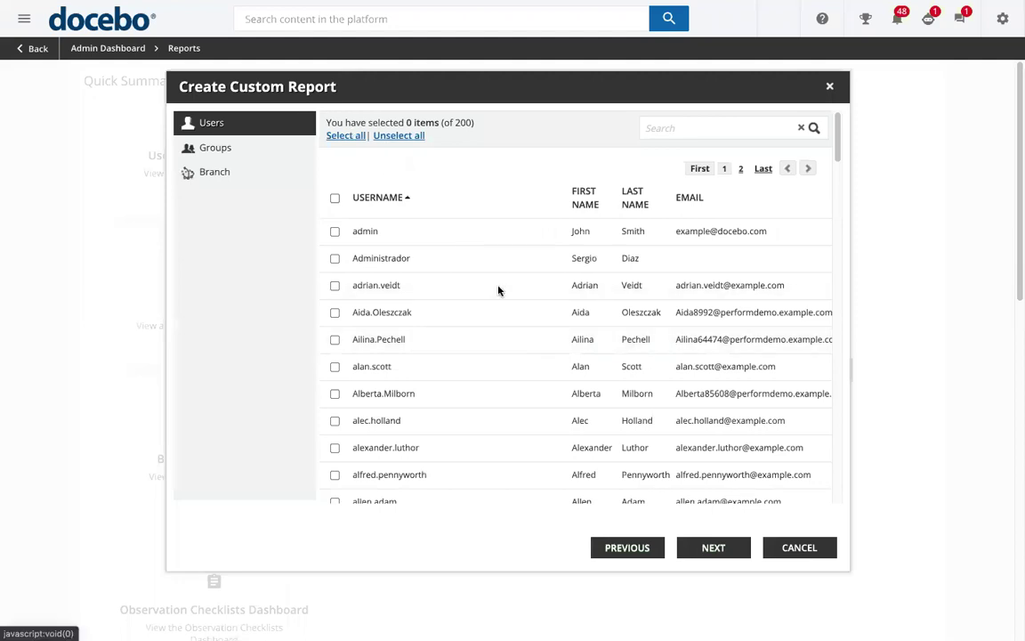
left_click(716, 549)
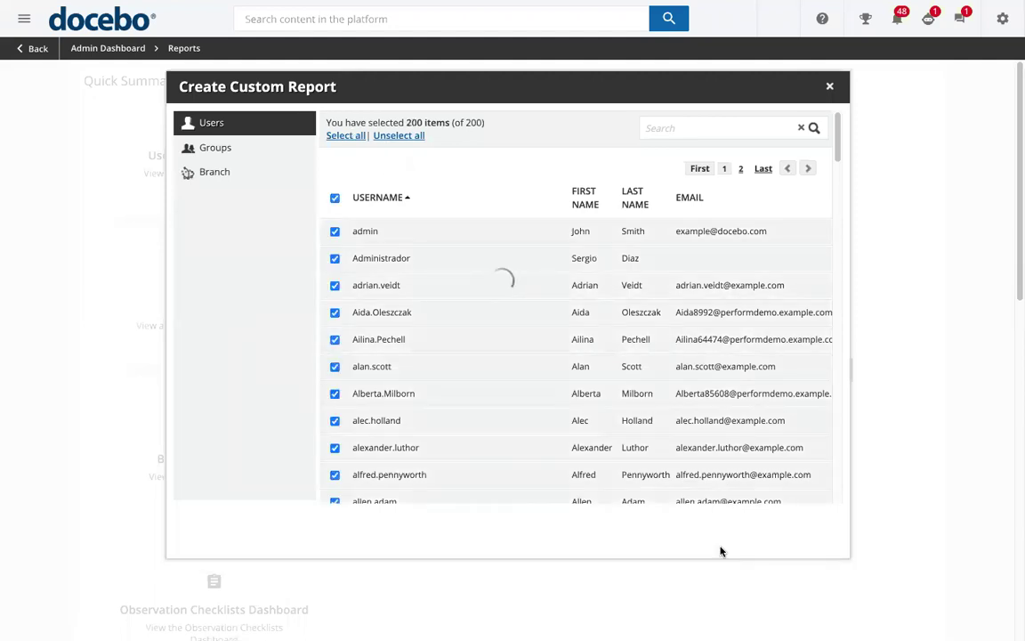
Limit the report to the ILT101, Webinar 101 and AMA-101 courses
left_click(468, 167)
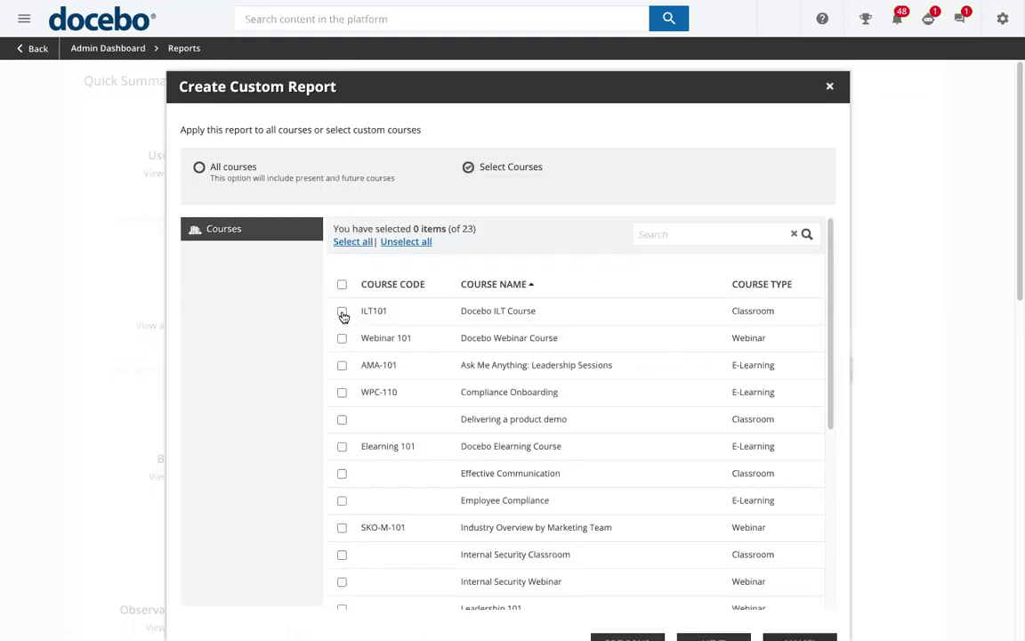
left_click(342, 310)
left_click(342, 338)
left_click(342, 365)
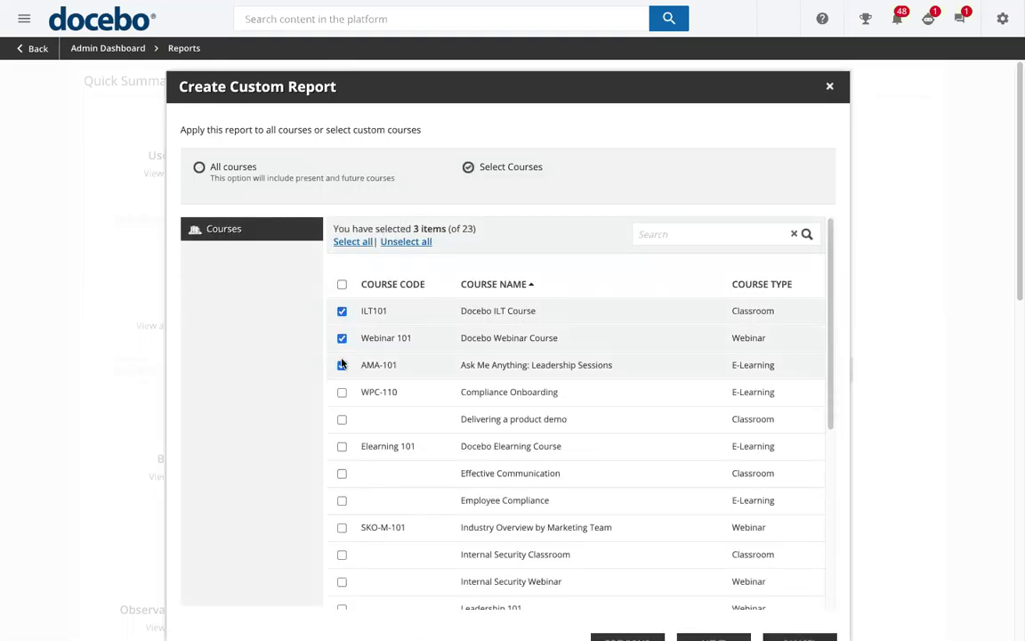
scroll(938, 442, "down", 1)
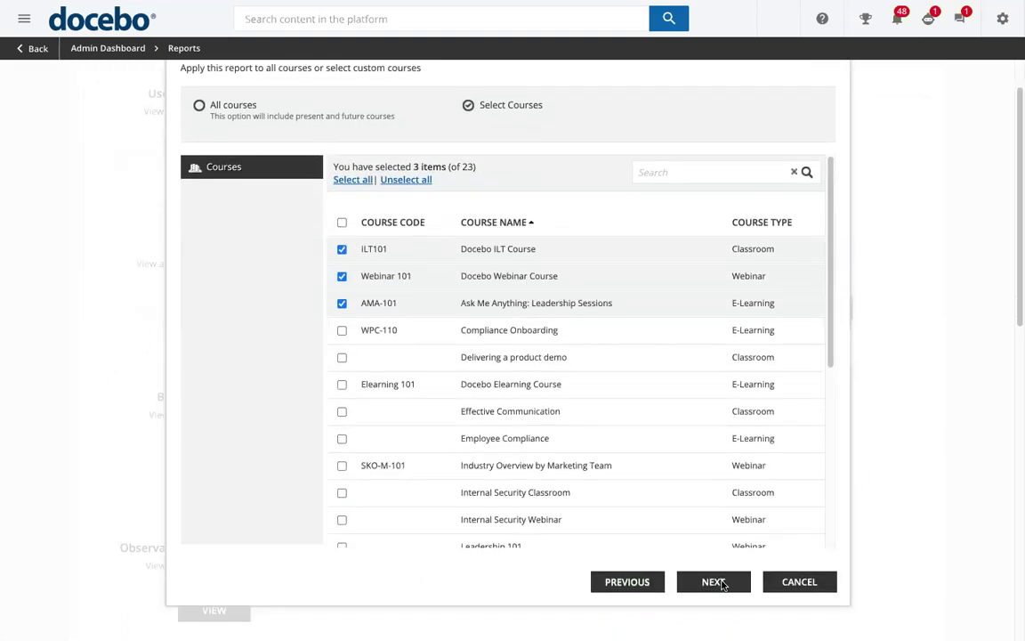
left_click(716, 581)
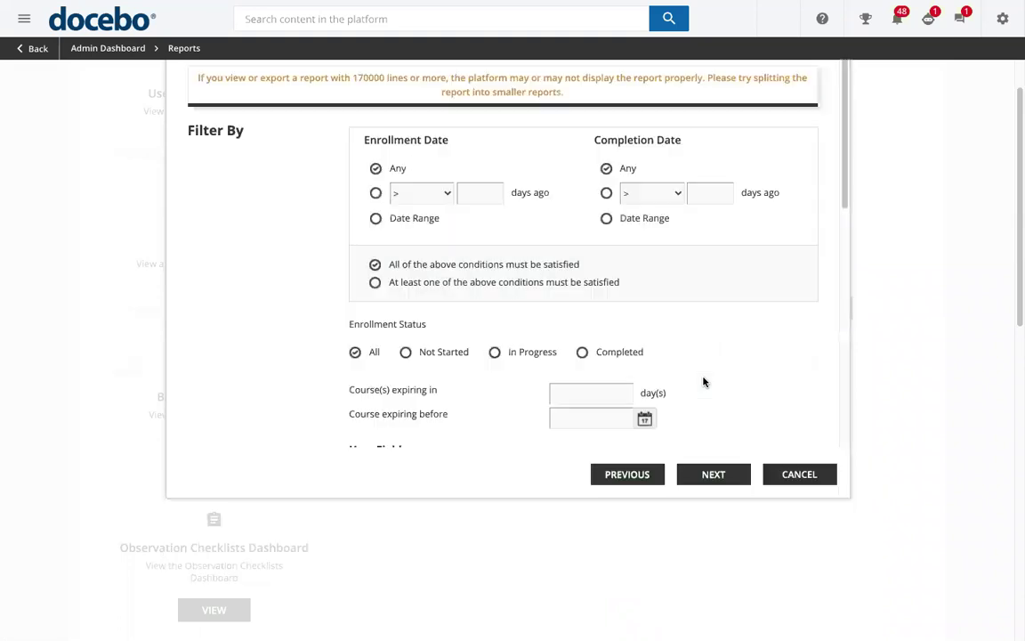
Add First Name, Last Name, Category Code, Code, First/Last access and Completion Date columns
scroll(690, 297, "down", 4)
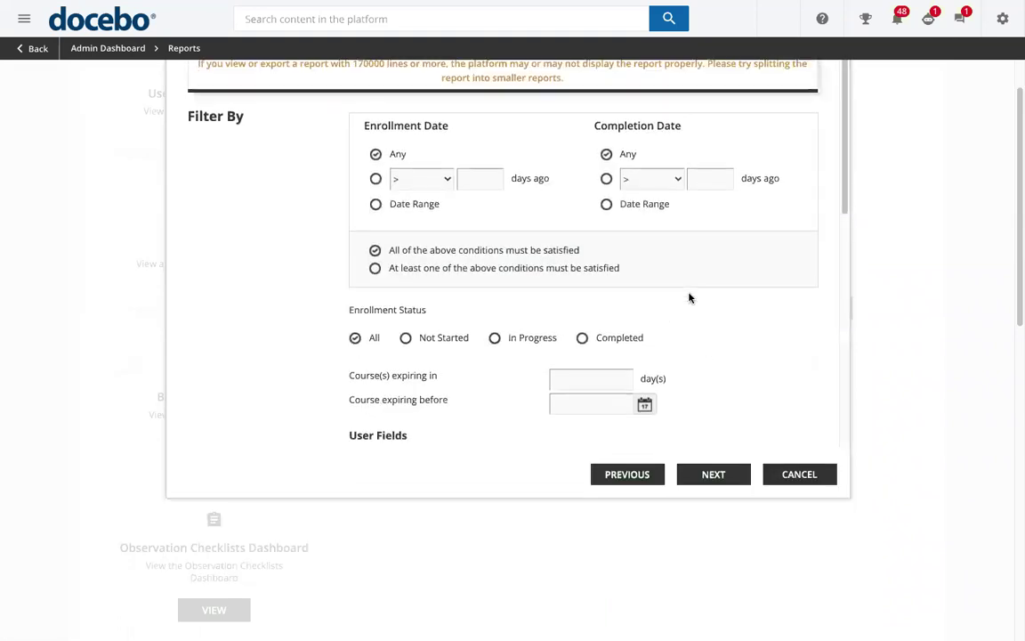
left_click(355, 265)
left_click(355, 284)
left_click(508, 286)
left_click(508, 303)
left_click(660, 285)
left_click(660, 304)
left_click(660, 323)
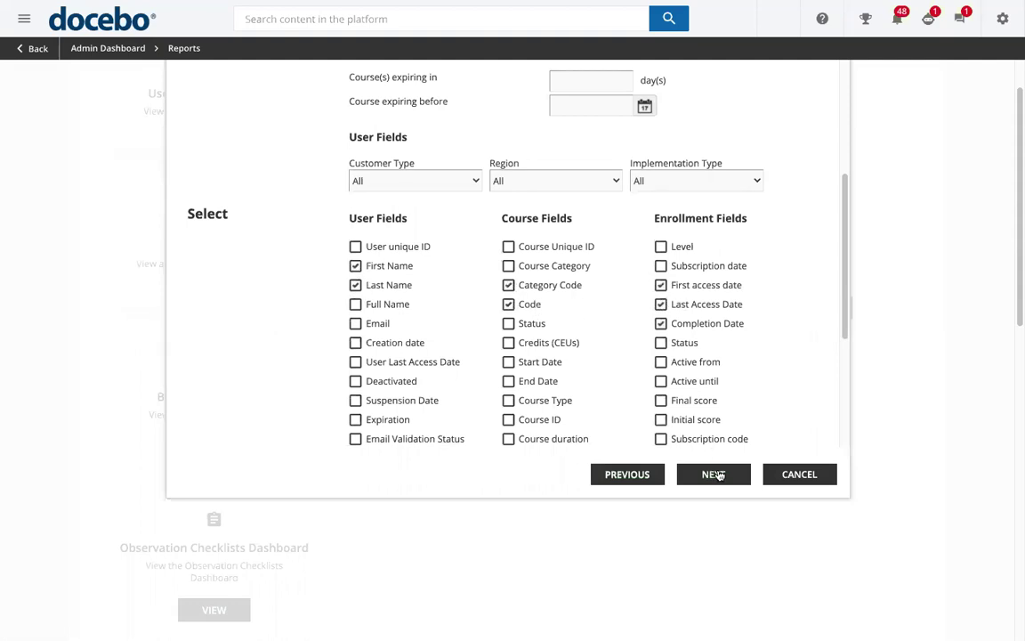
Keep the default sort order and complete the report setup
left_click(716, 474)
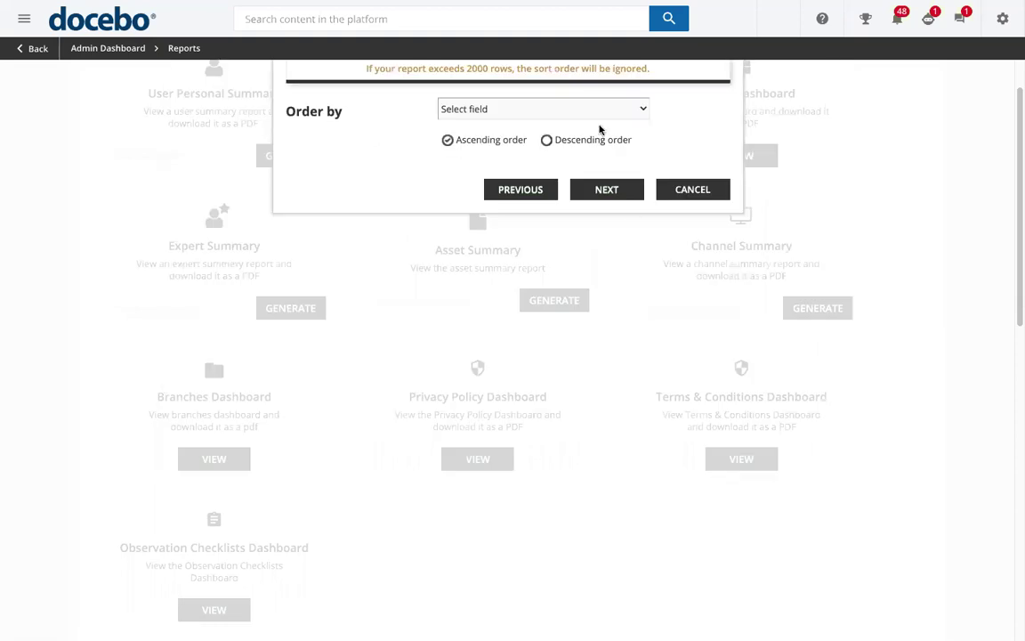
left_click(594, 116)
left_click(603, 192)
left_click(603, 192)
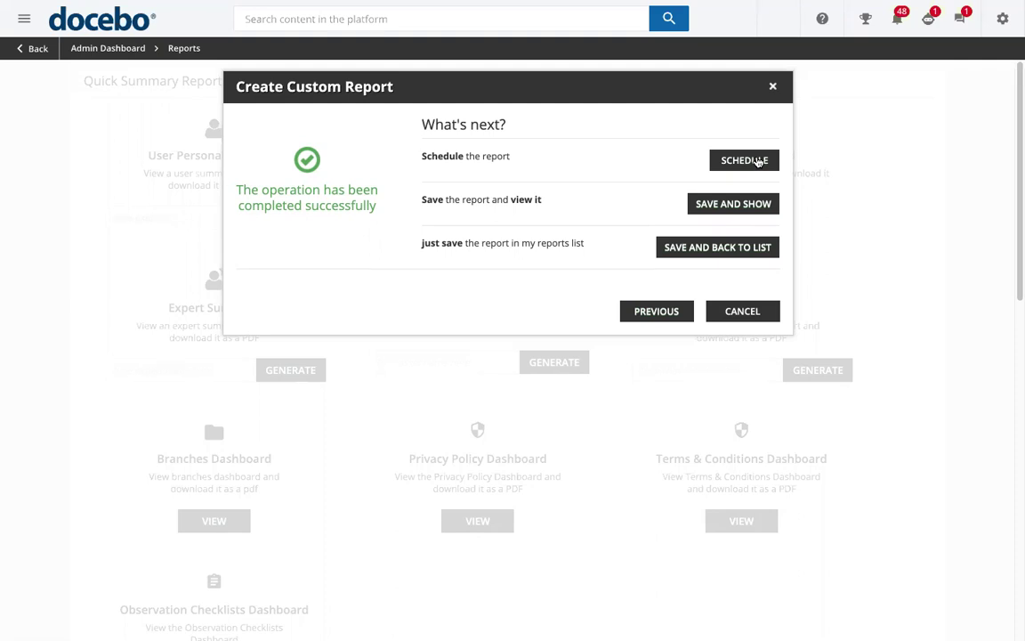
Save 'admin report' and show its table of users, courses, access and completion dates
left_click(747, 203)
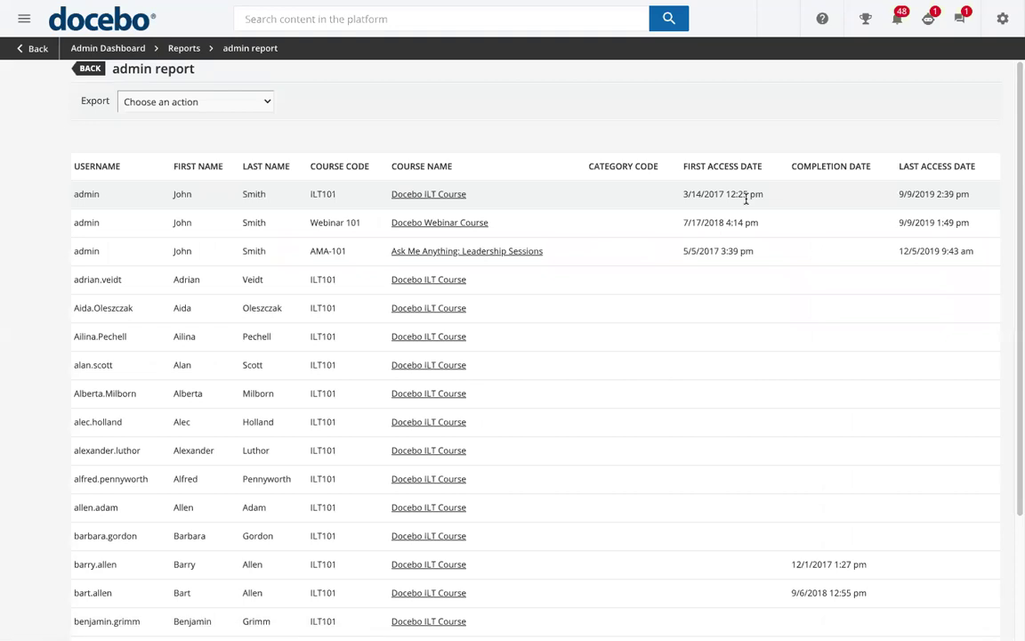
left_click(233, 102)
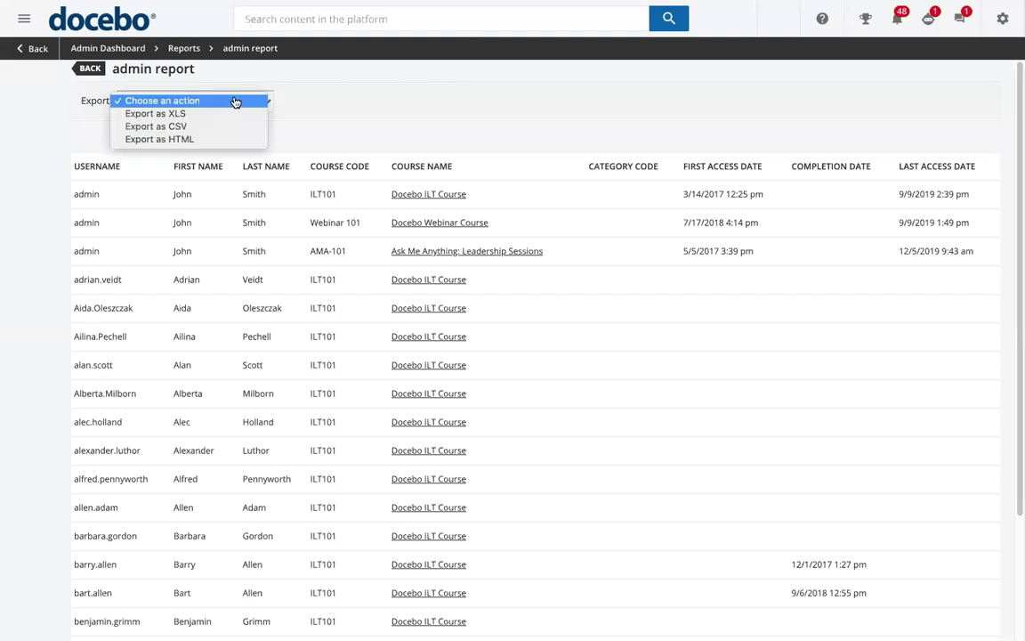
left_click(540, 142)
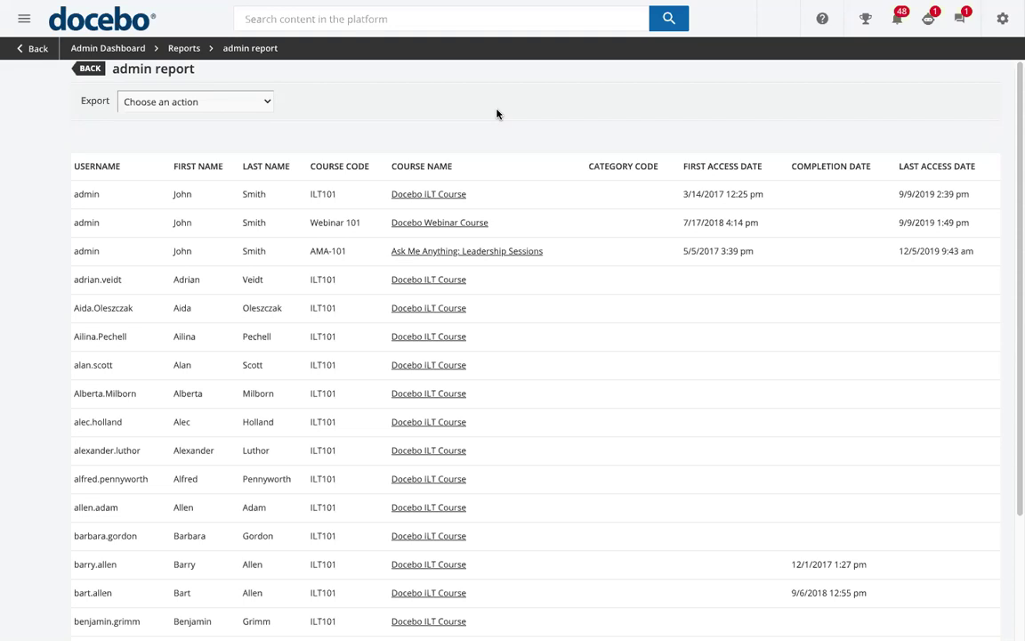
Open the Admin Menu with its E-Learning links and Apps & Features list
left_click(1004, 19)
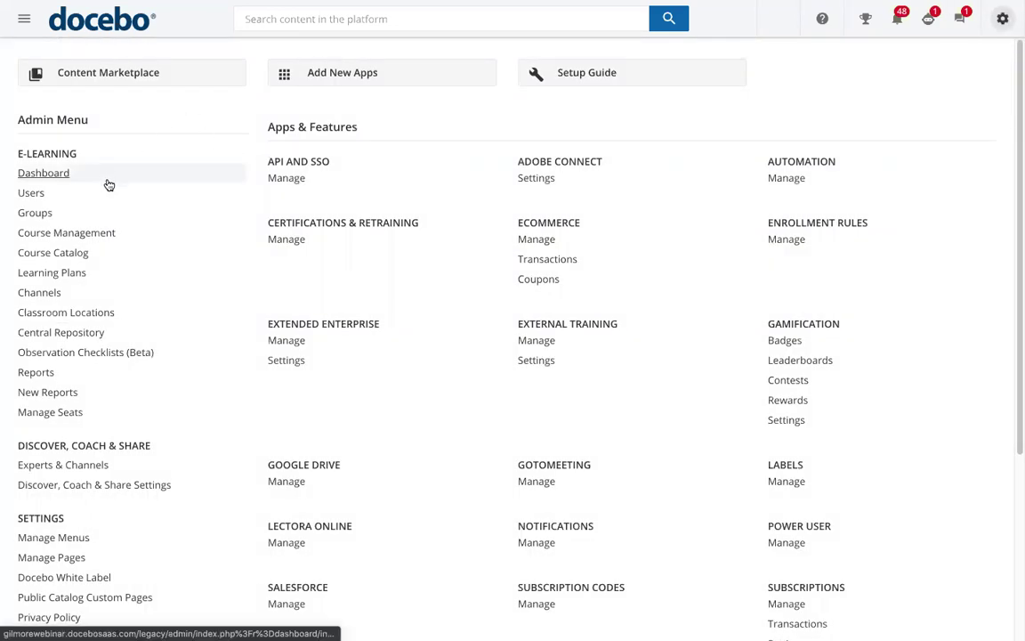
Review the Branding and Look Header logo and Sign In Page background options, then return to the Admin Menu
scroll(153, 277, "down", 1)
scroll(153, 277, "down", 3)
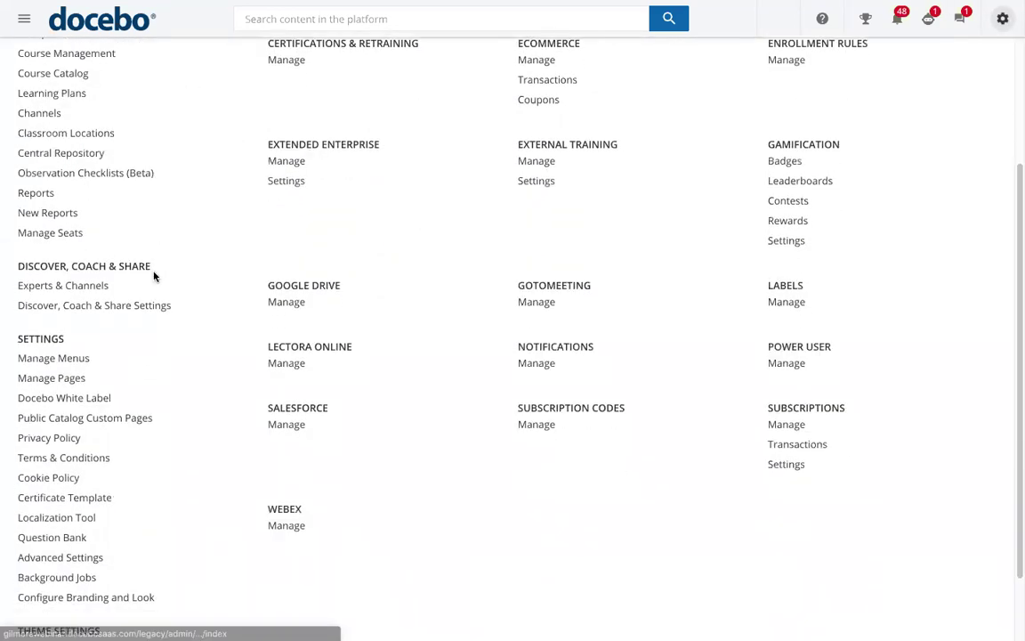
left_click(130, 572)
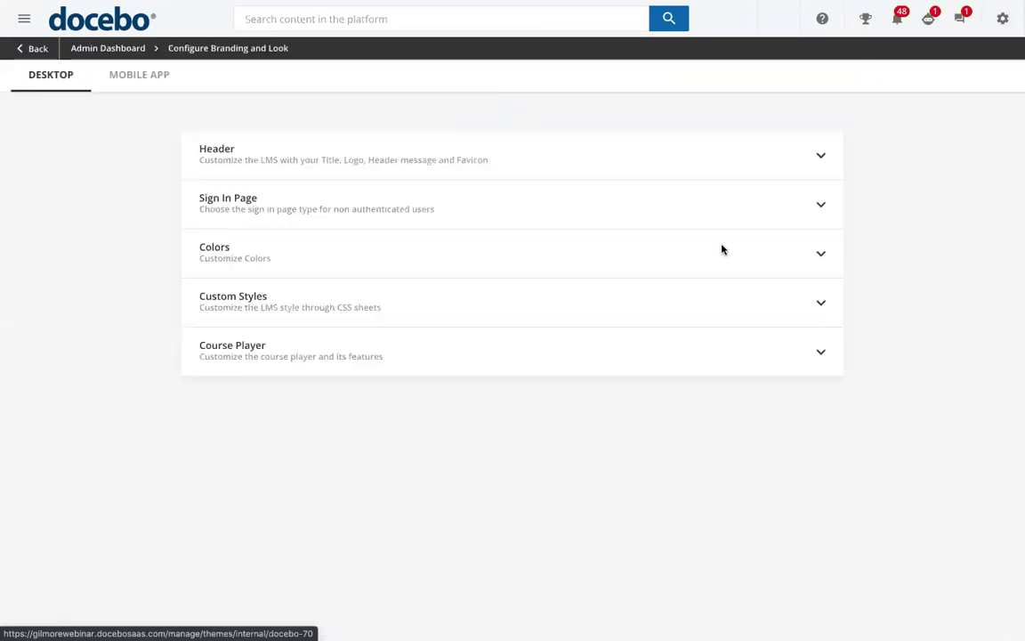
left_click(756, 165)
scroll(744, 263, "down", 3)
scroll(745, 271, "down", 2)
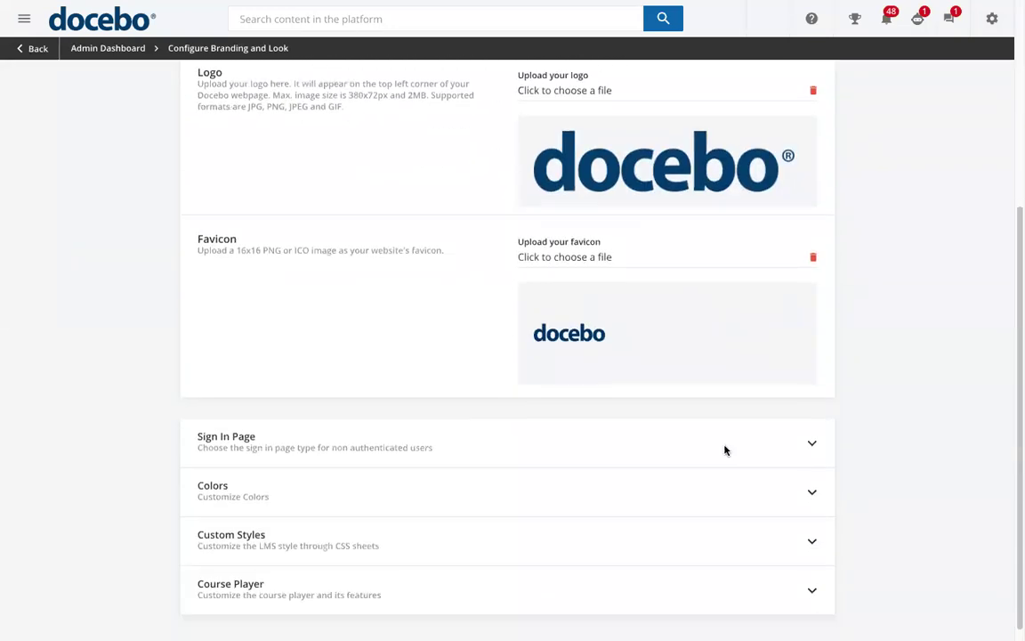
left_click(725, 448)
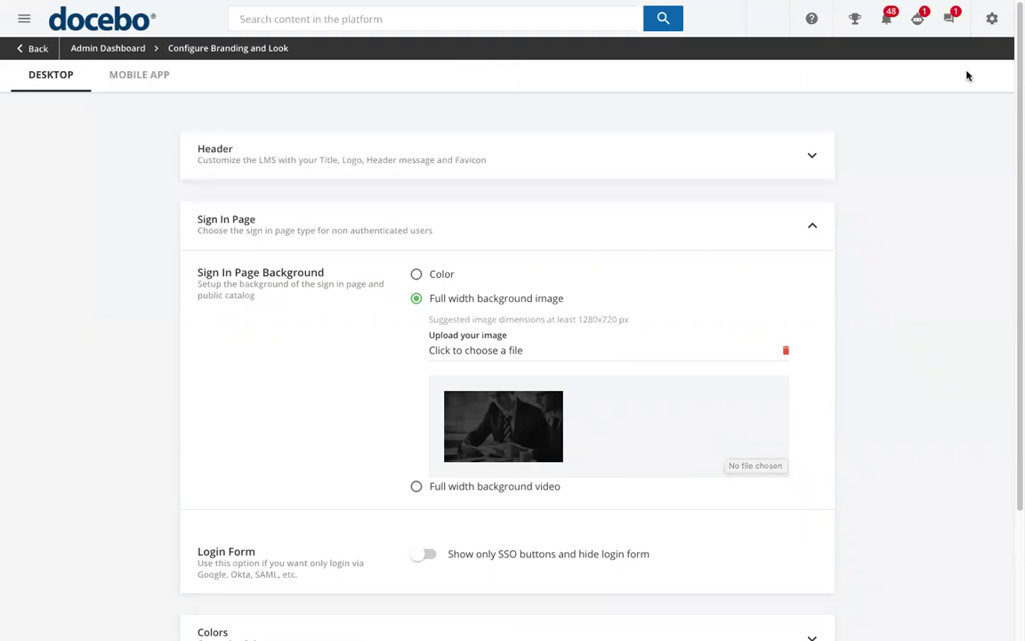
left_click(990, 20)
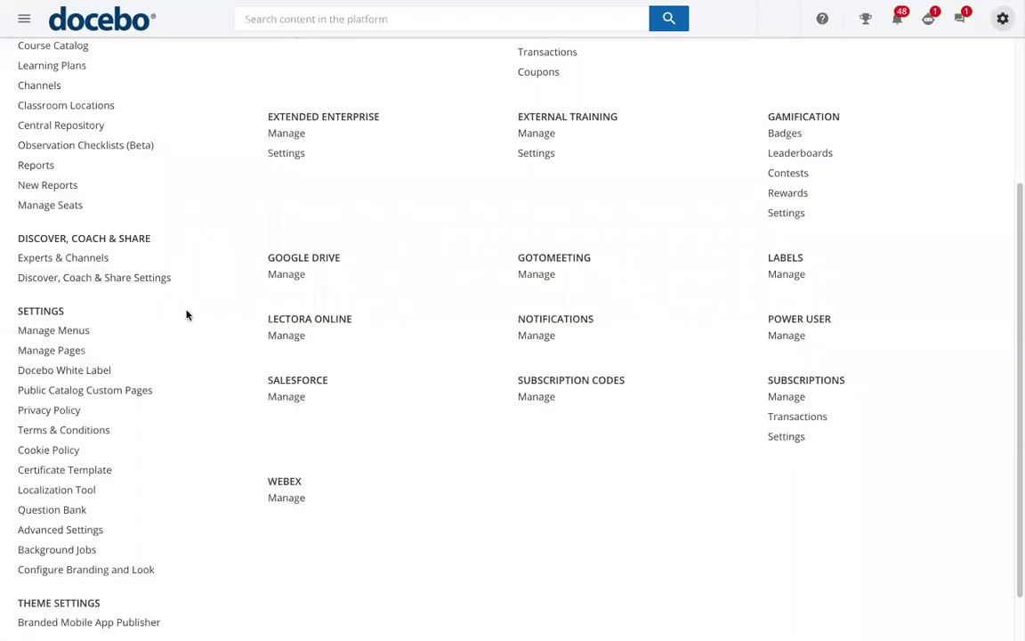
Open the My Dashboard page from Manage Pages for editing and dismiss its guidance tips
left_click(73, 350)
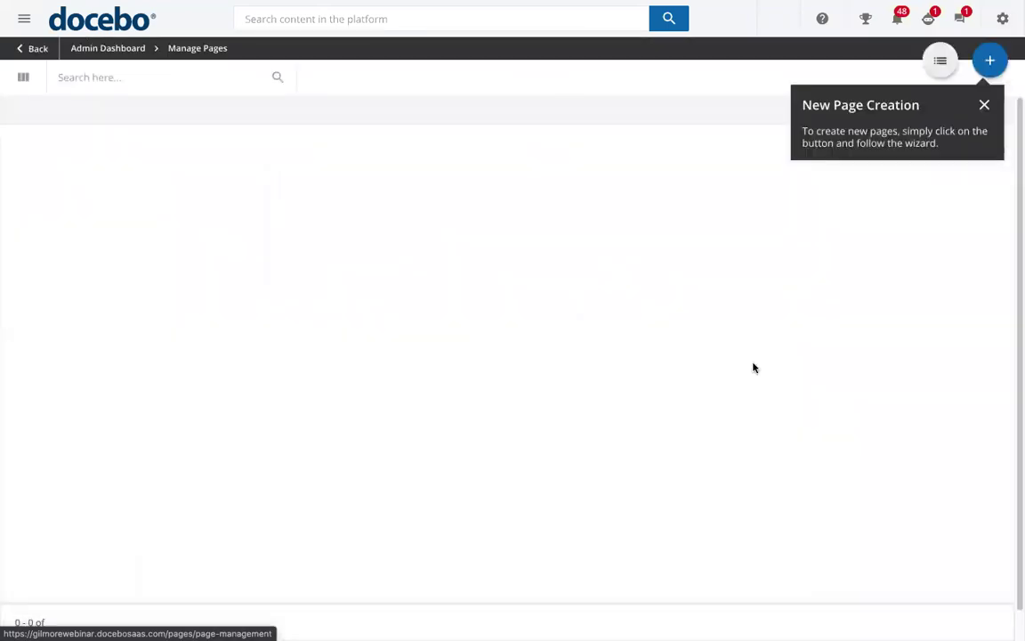
left_click(984, 104)
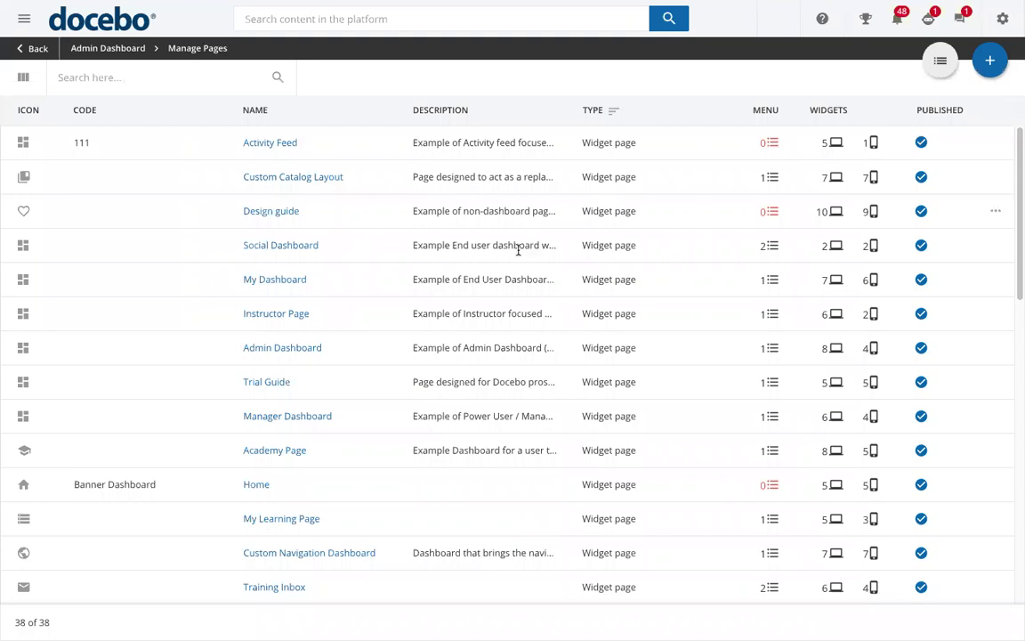
left_click(840, 279)
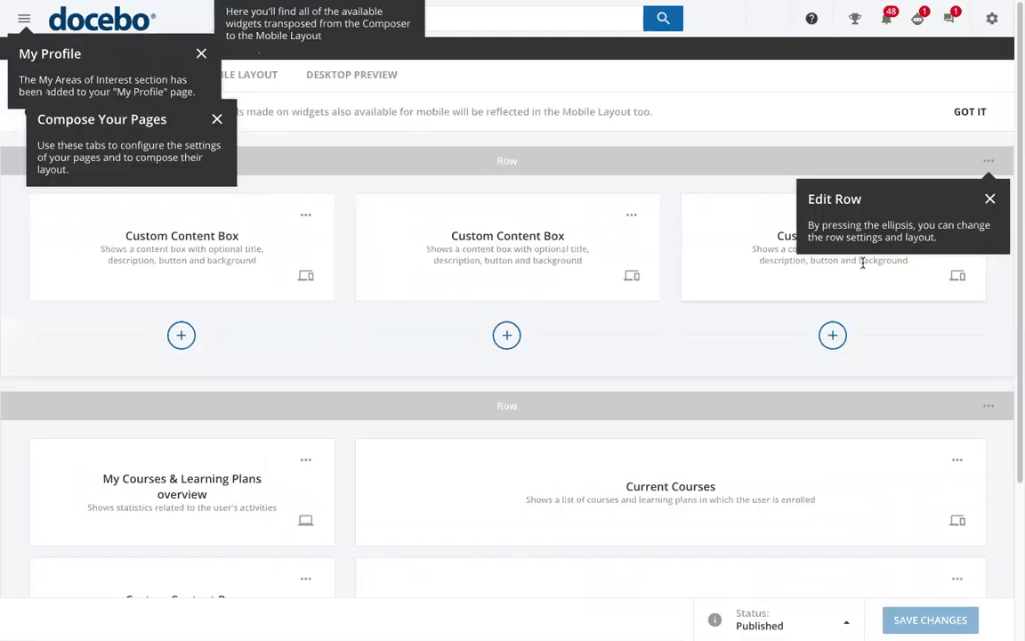
left_click(991, 197)
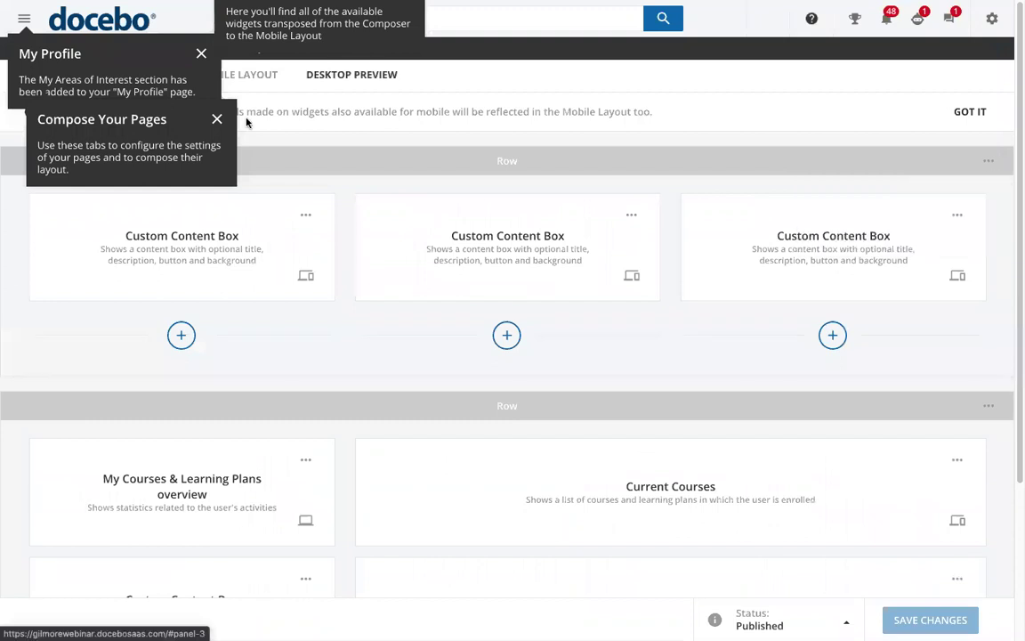
left_click(216, 118)
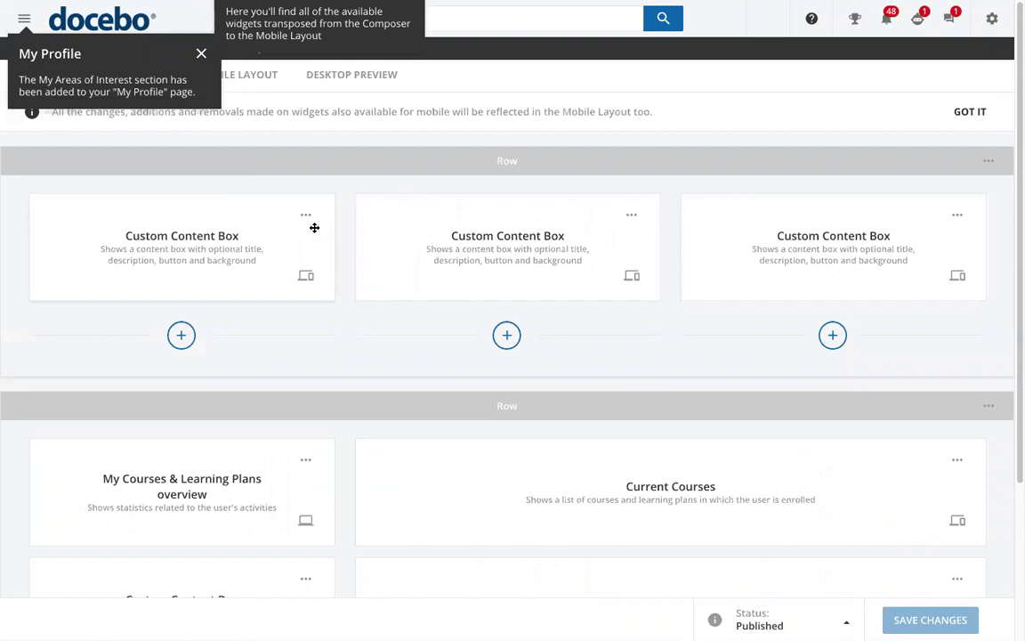
left_click(201, 54)
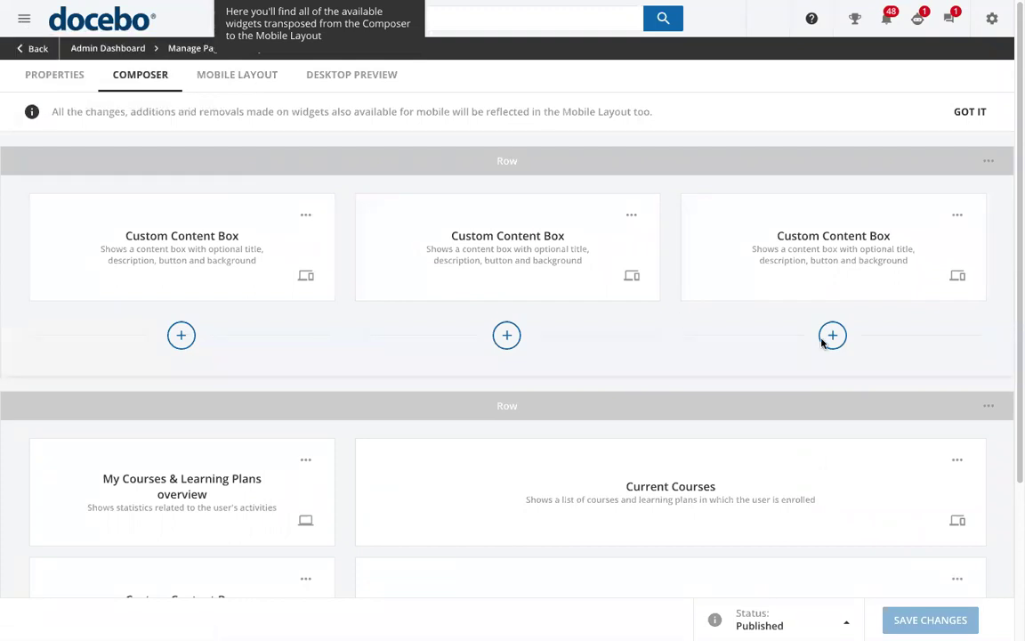
Start adding a widget under the third content box, then cancel without adding anything
left_click(831, 334)
scroll(836, 334, "down", 3)
scroll(836, 334, "down", 1)
scroll(833, 297, "up", 5)
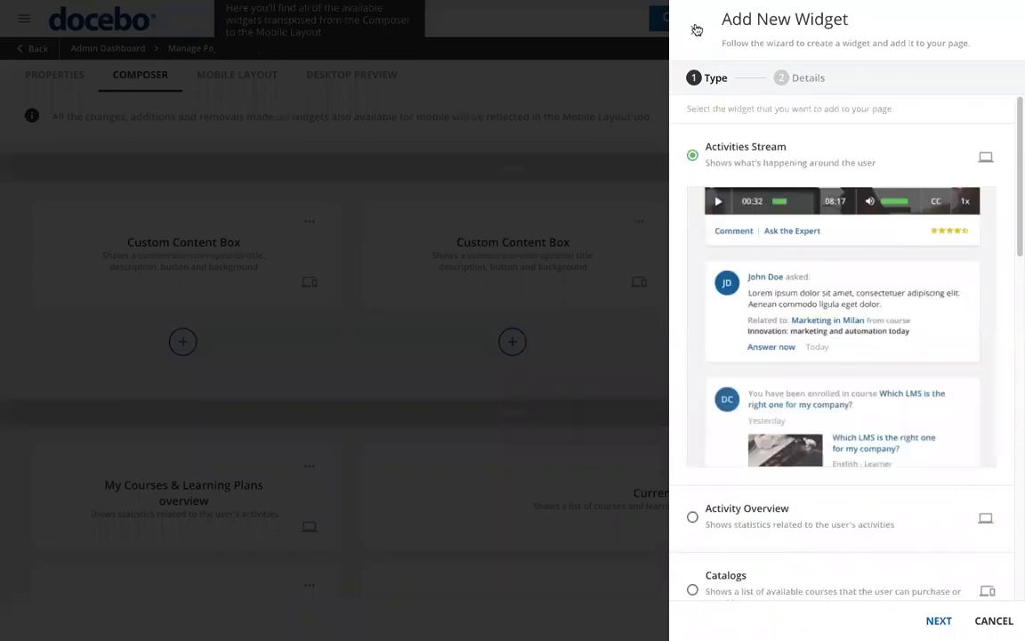
left_click(695, 28)
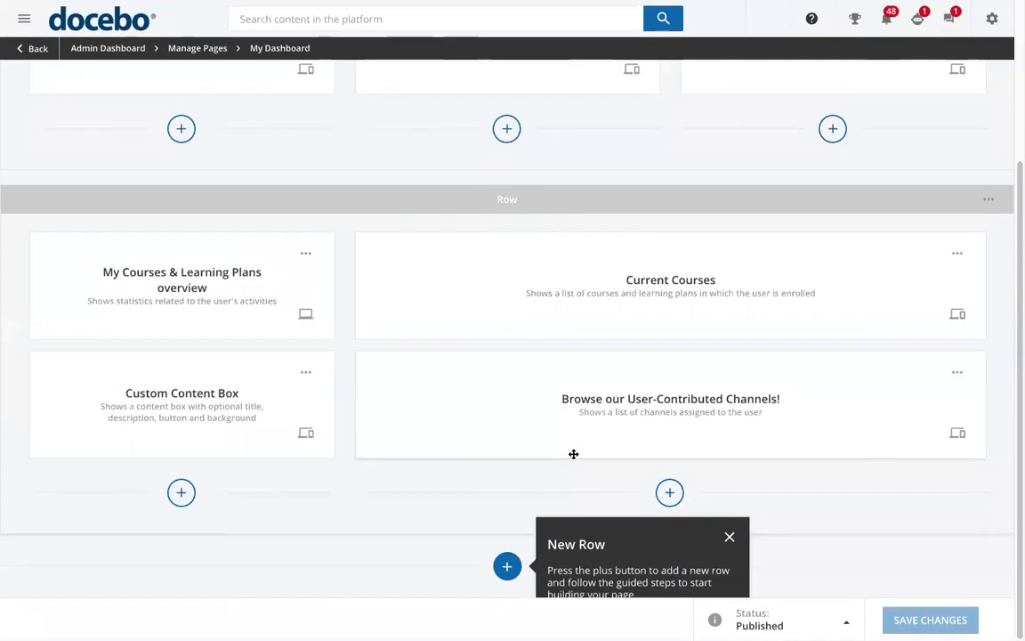
Drag the Custom Content Box above the My Courses & Learning Plans overview and view the Desktop Preview
scroll(573, 454, "up", 1)
left_click(728, 574)
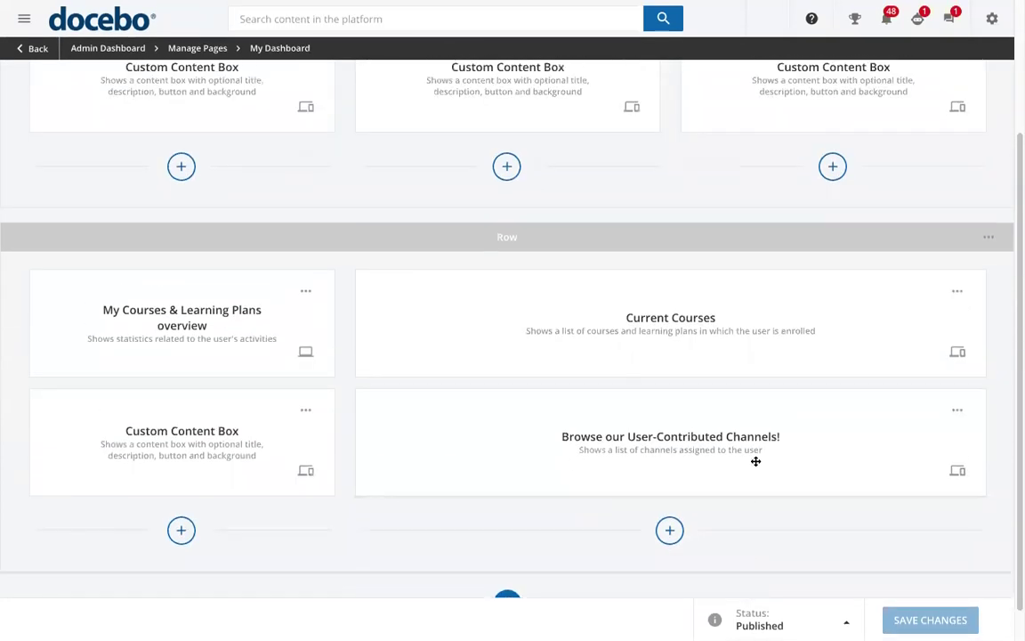
scroll(756, 460, "up", 1)
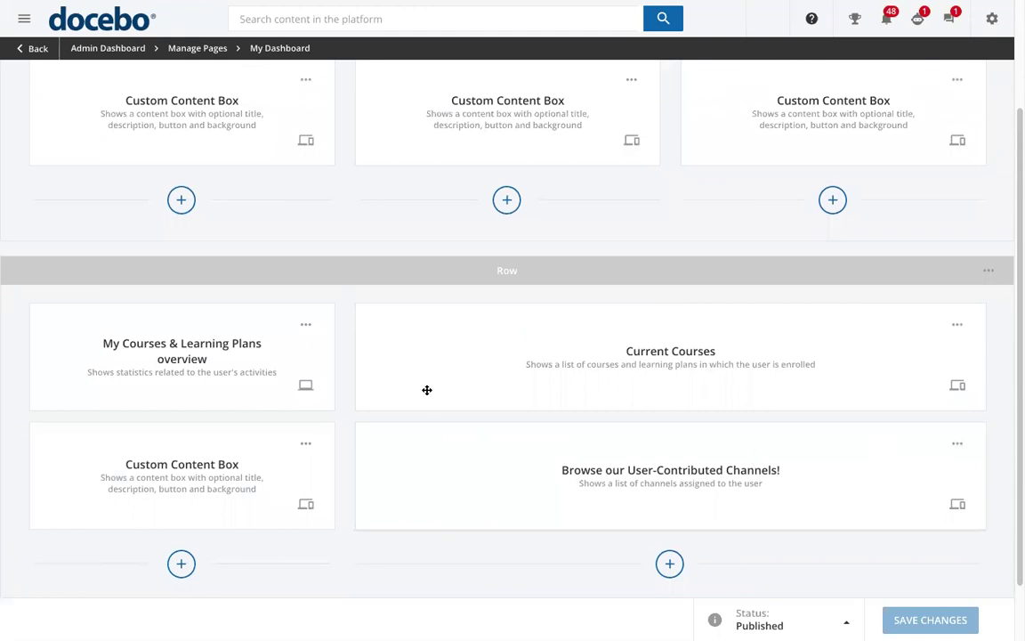
left_click_drag(227, 436, 233, 352)
scroll(492, 386, "up", 4)
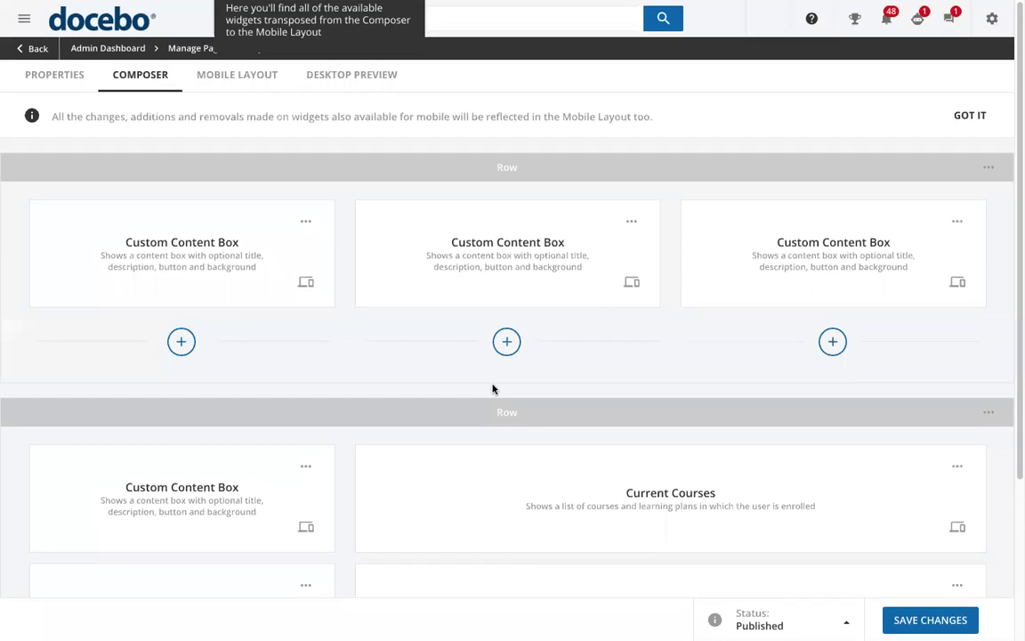
left_click(365, 77)
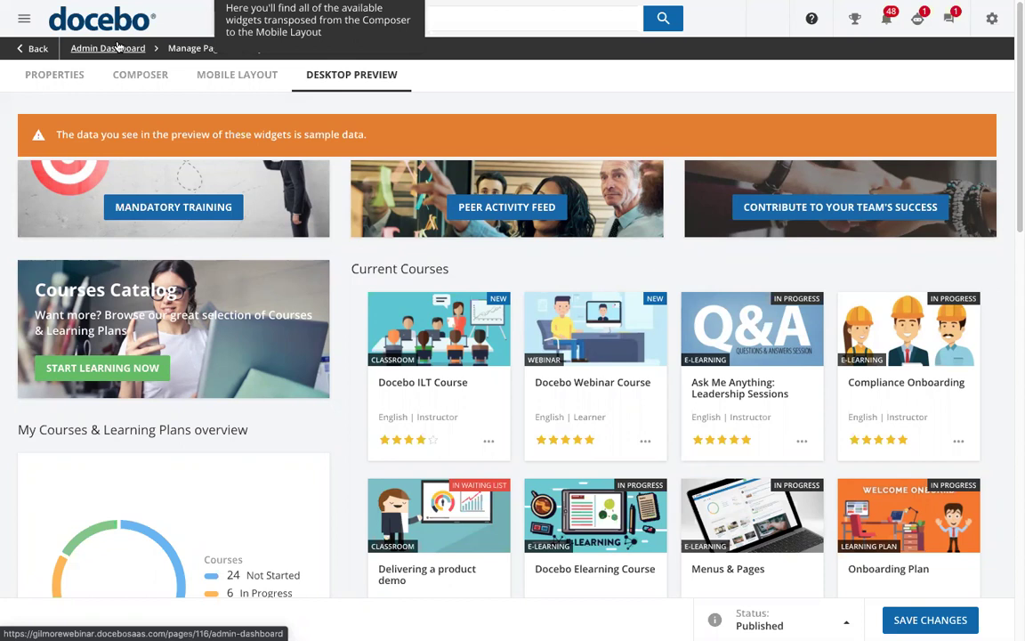
Switch to the 'Docebo webinar for CHART' deck and advance from slide 15 toward the Thank You slide
key("ctrl+Left")
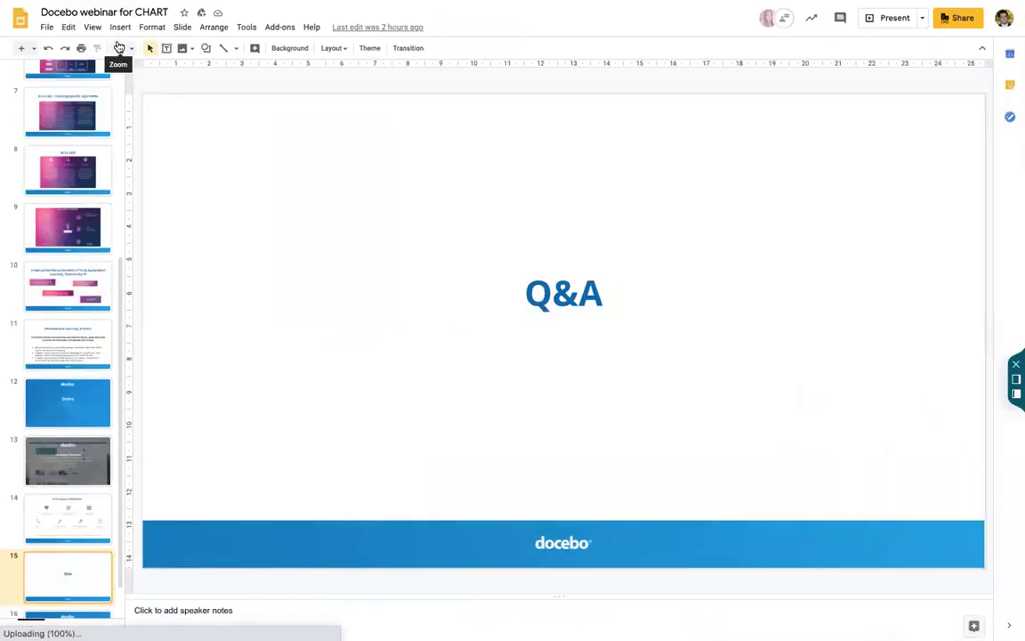
key("Down")
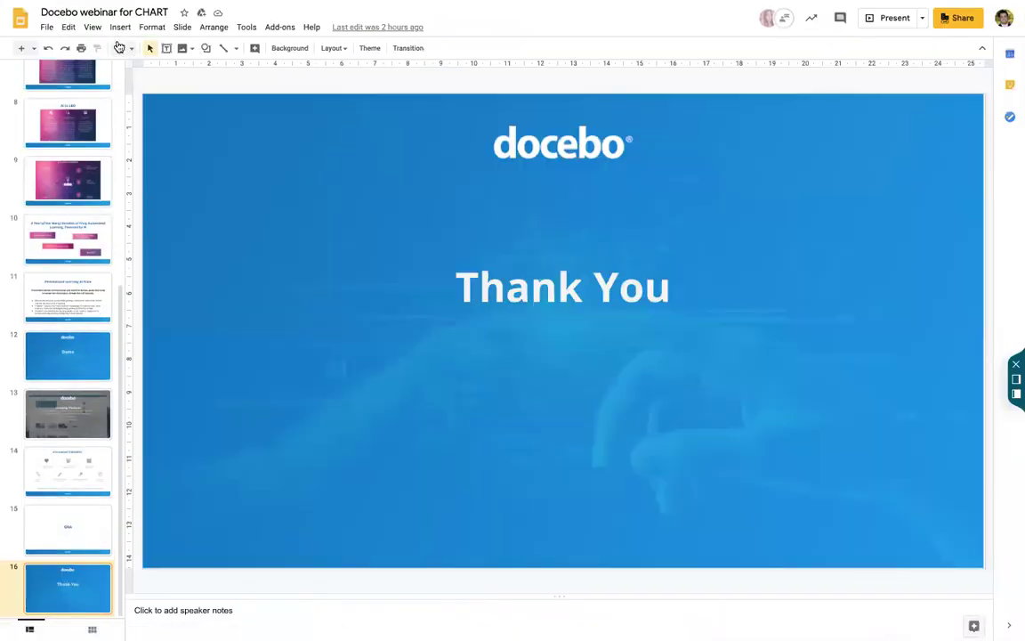